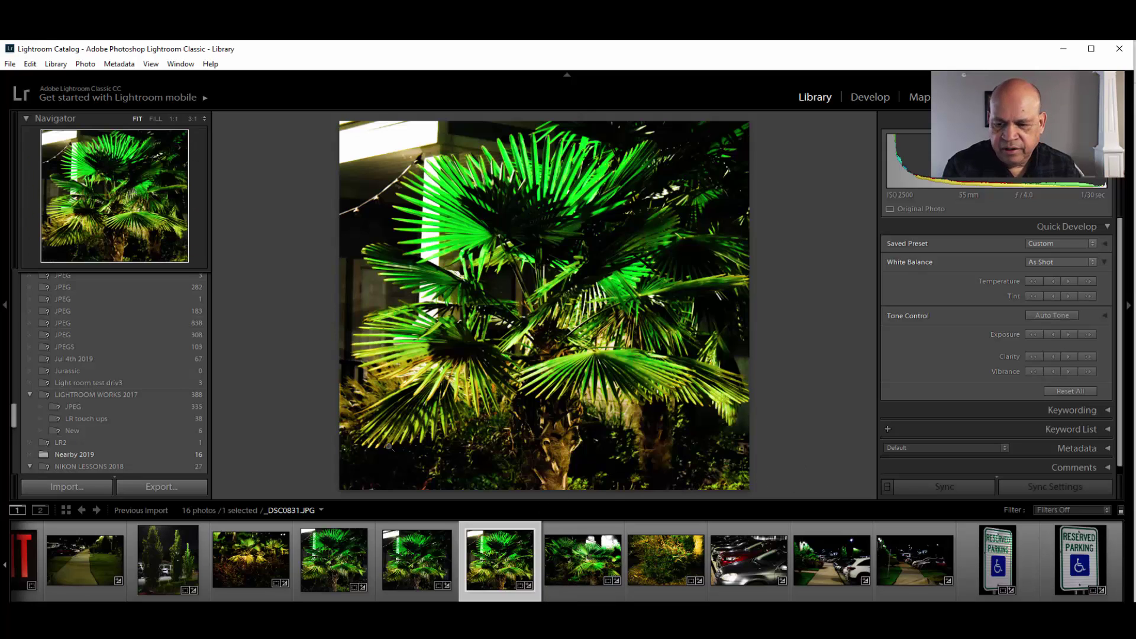
# - Open export settings for the palm photo _DSC0831.JPG and show the saved watermark presets list
pyautogui.click(162, 484)
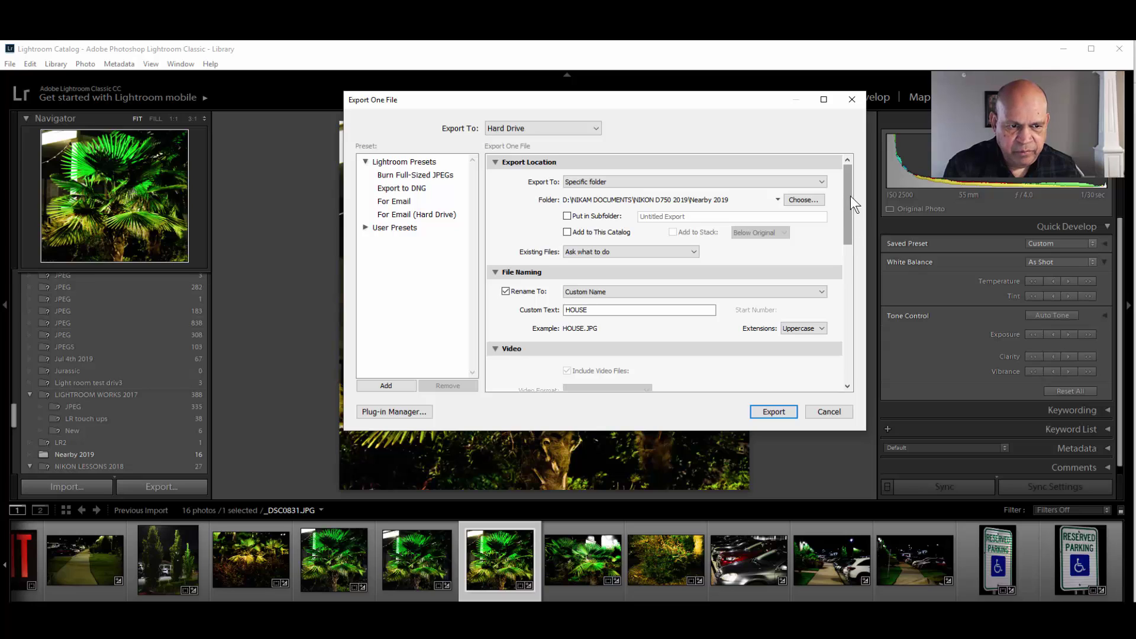
pyautogui.moveTo(849, 192); pyautogui.dragTo(860, 333)
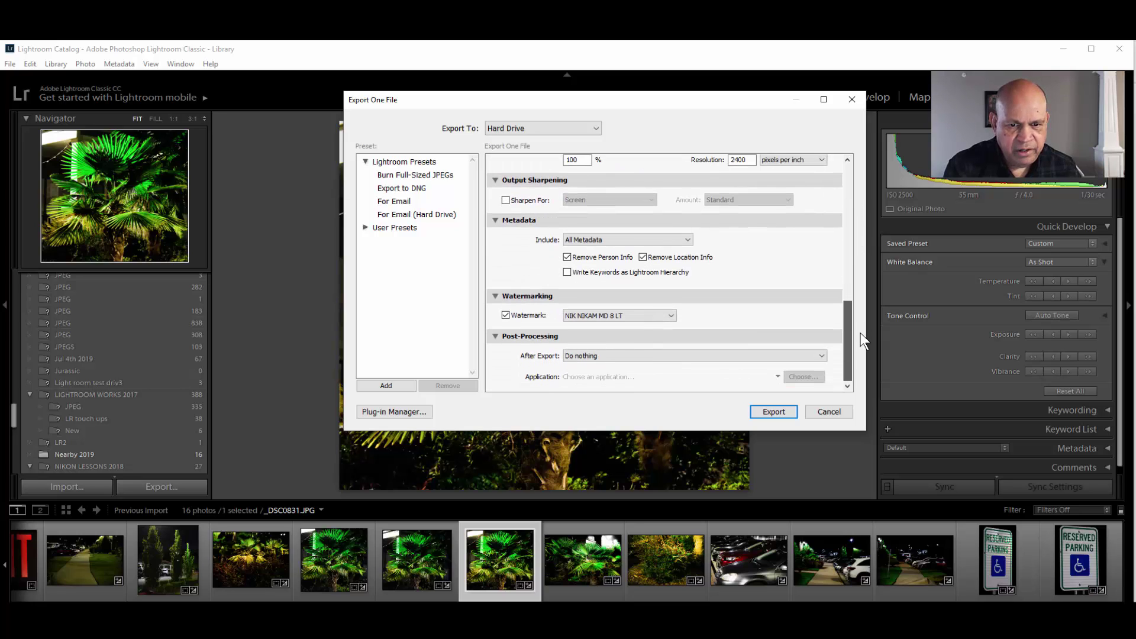
pyautogui.click(672, 317)
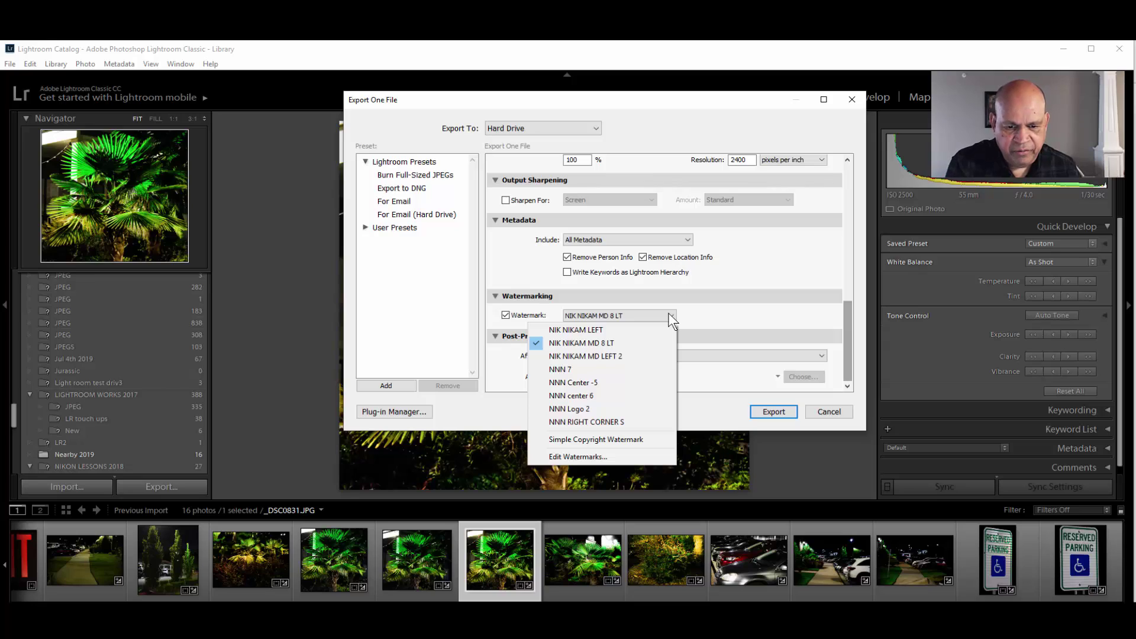
# - In the Watermark Editor, switch the text style to Monotype Corsiva Italic, leaving colour unchanged
pyautogui.click(587, 456)
pyautogui.press('BackSpace')
pyautogui.hotkey('ctrl', 'z')
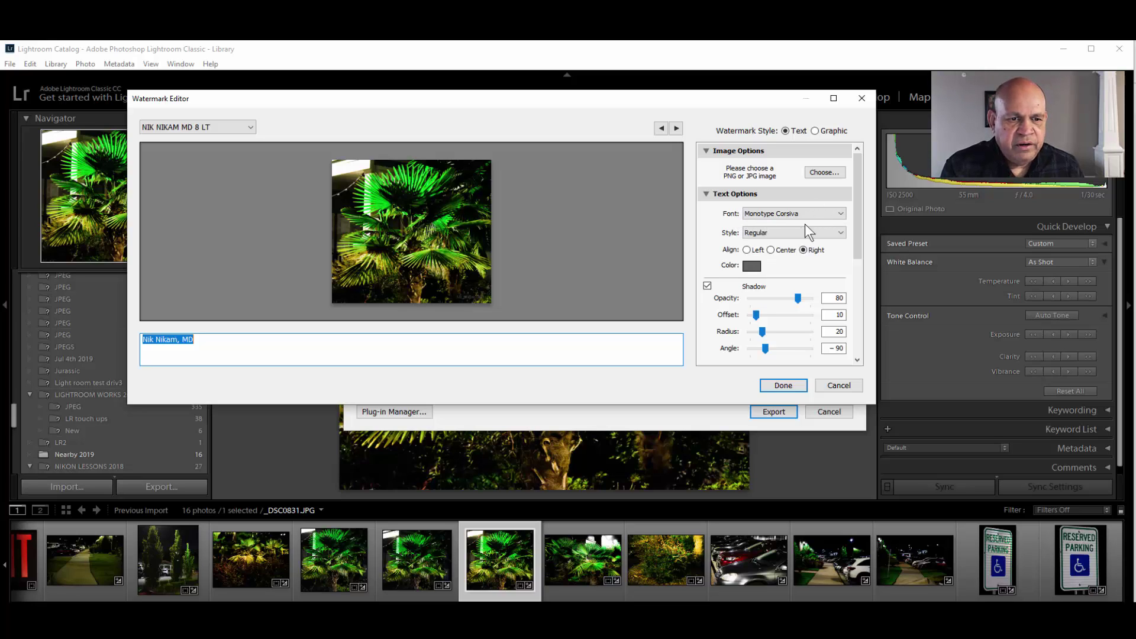
pyautogui.click(777, 233)
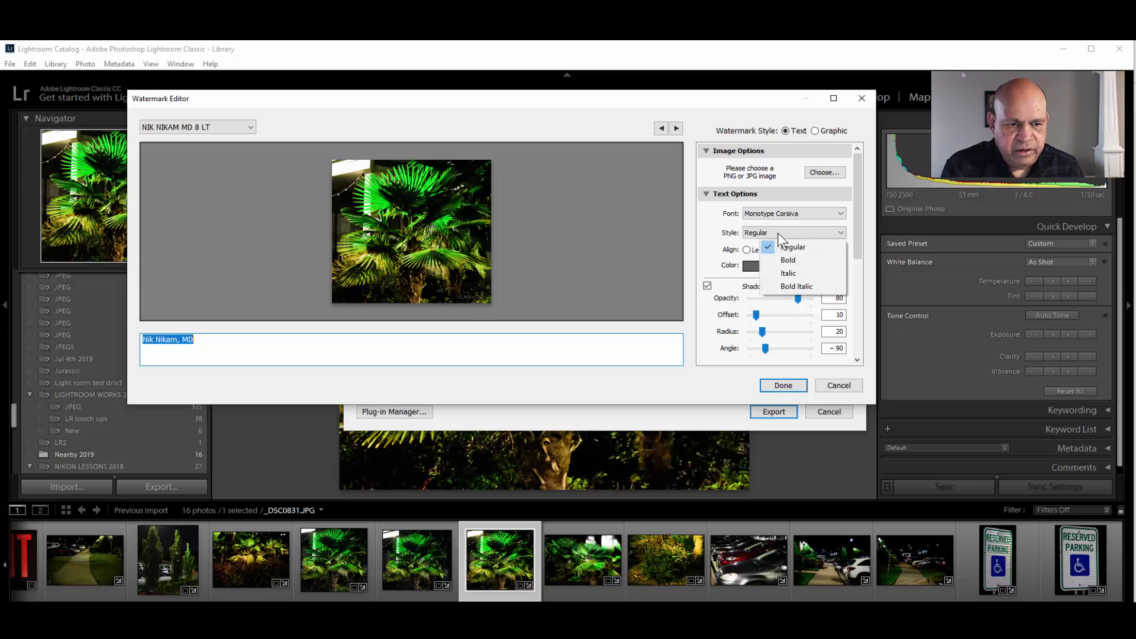
pyautogui.click(788, 272)
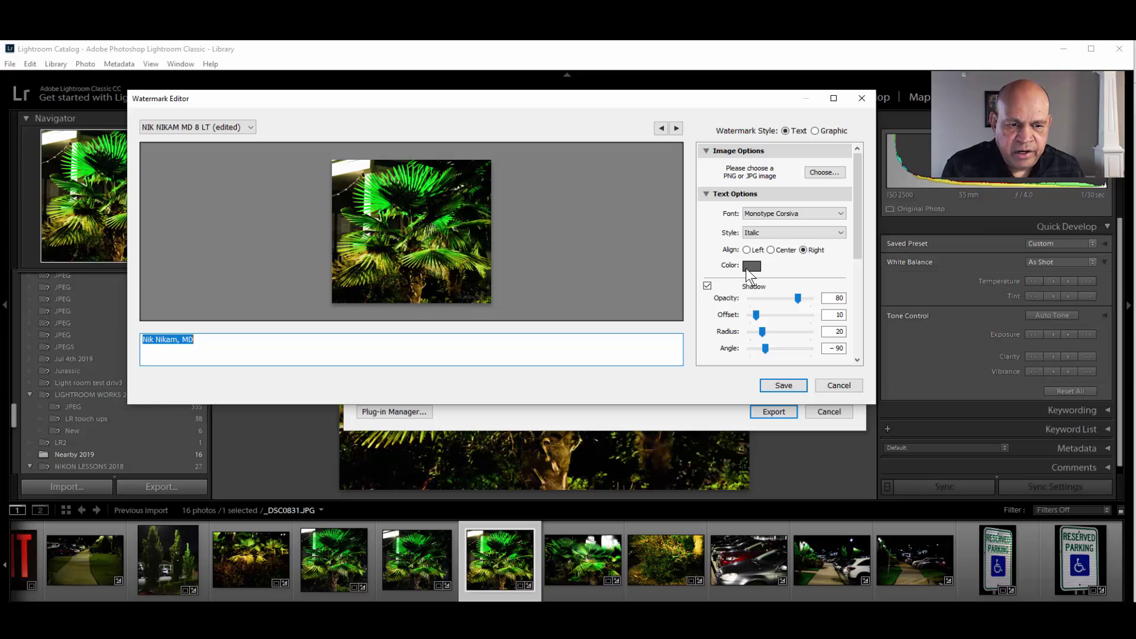
pyautogui.click(750, 266)
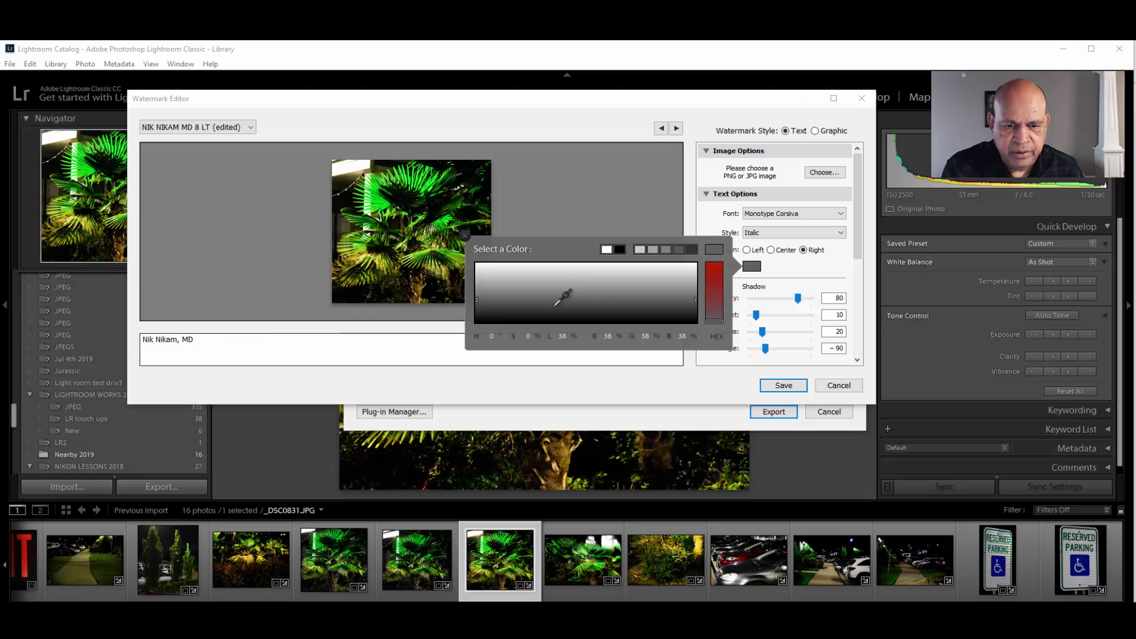
pyautogui.click(749, 266)
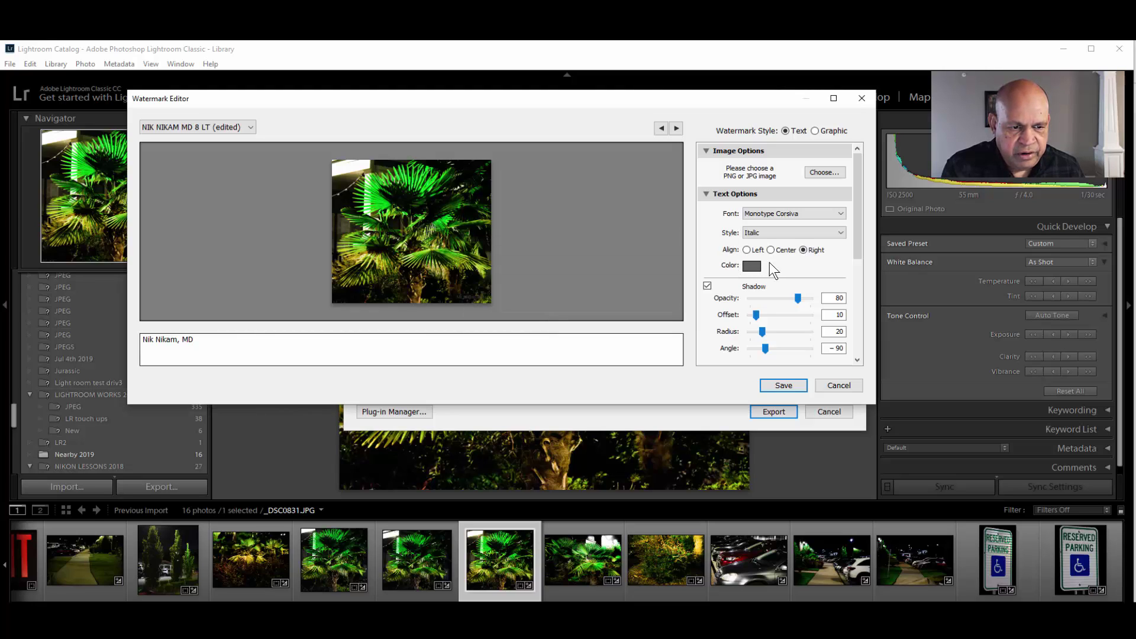
# - Try the bottom-left and bottom-centre anchors, then anchor the watermark at bottom-right
pyautogui.moveTo(858, 230); pyautogui.dragTo(872, 324)
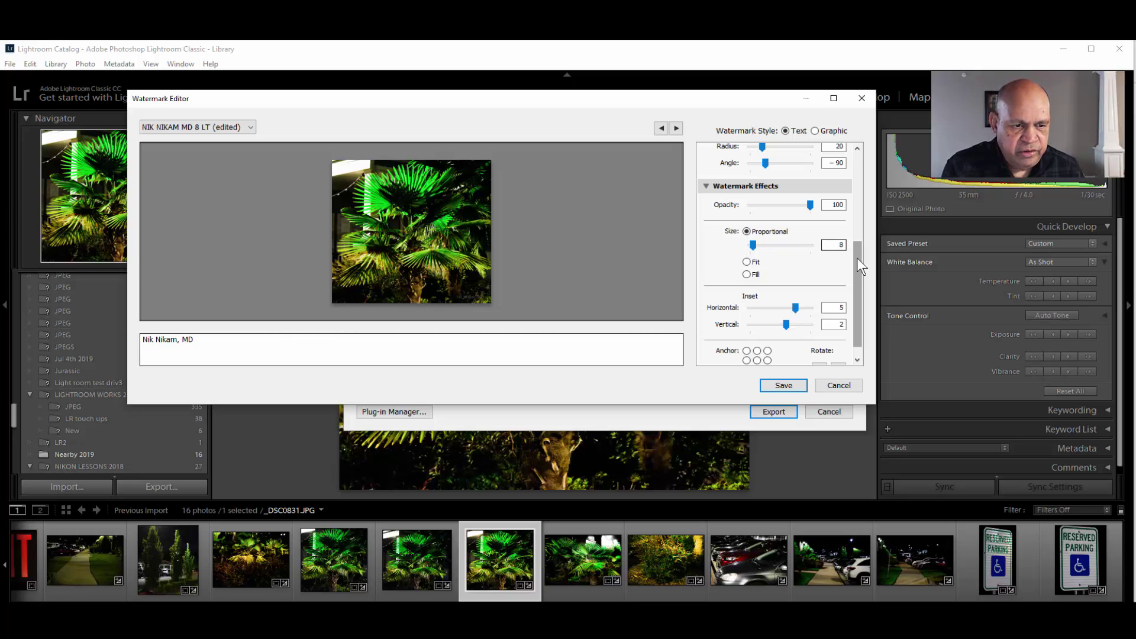
pyautogui.moveTo(858, 276); pyautogui.dragTo(866, 310)
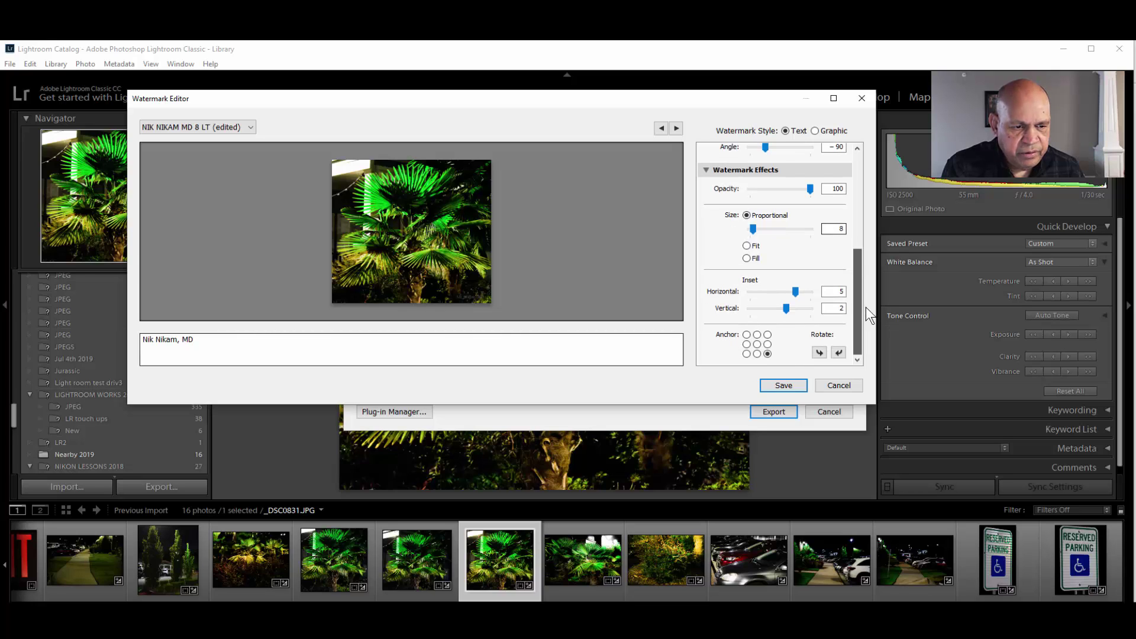
pyautogui.click(747, 354)
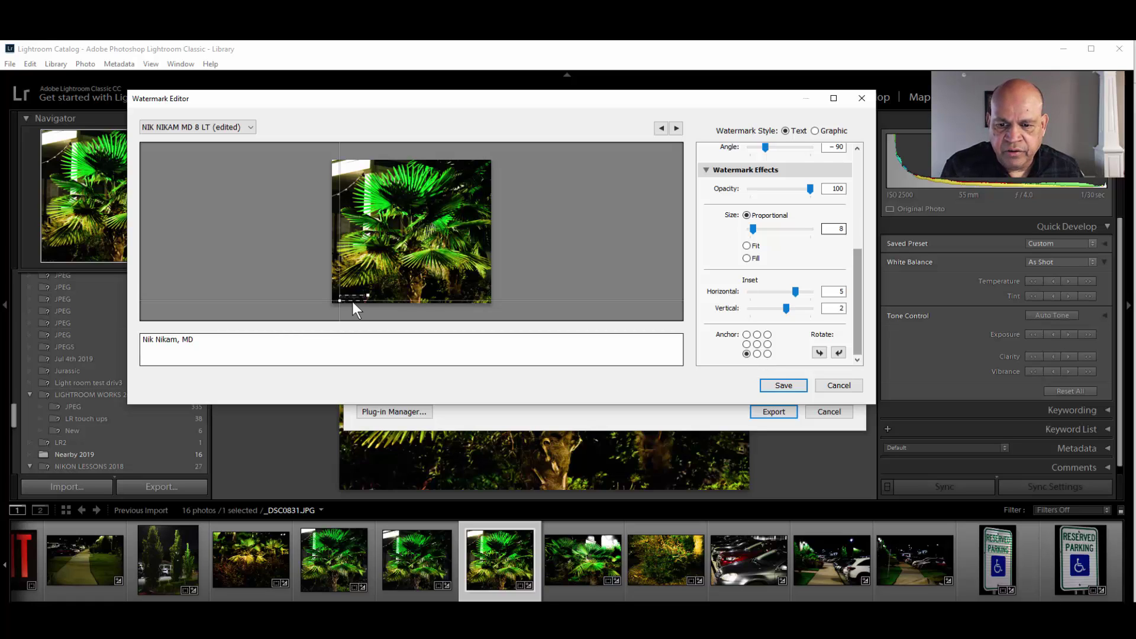
pyautogui.hotkey('ctrl', 'a')
pyautogui.press('BackSpace')
pyautogui.hotkey('ctrl', 'z')
pyautogui.click(758, 354)
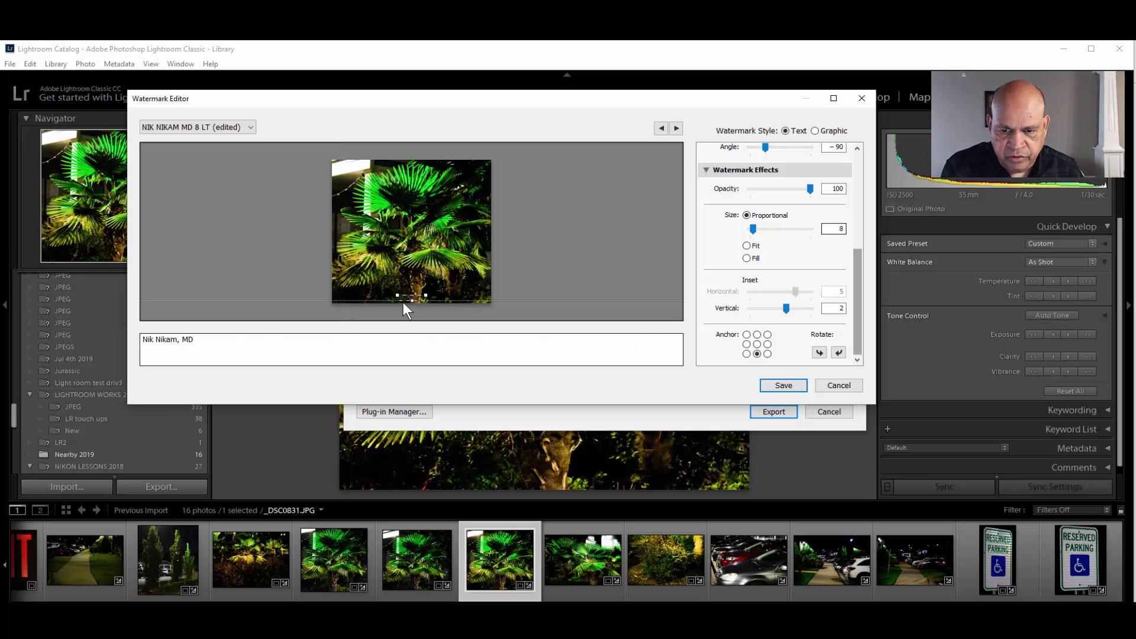
pyautogui.click(768, 354)
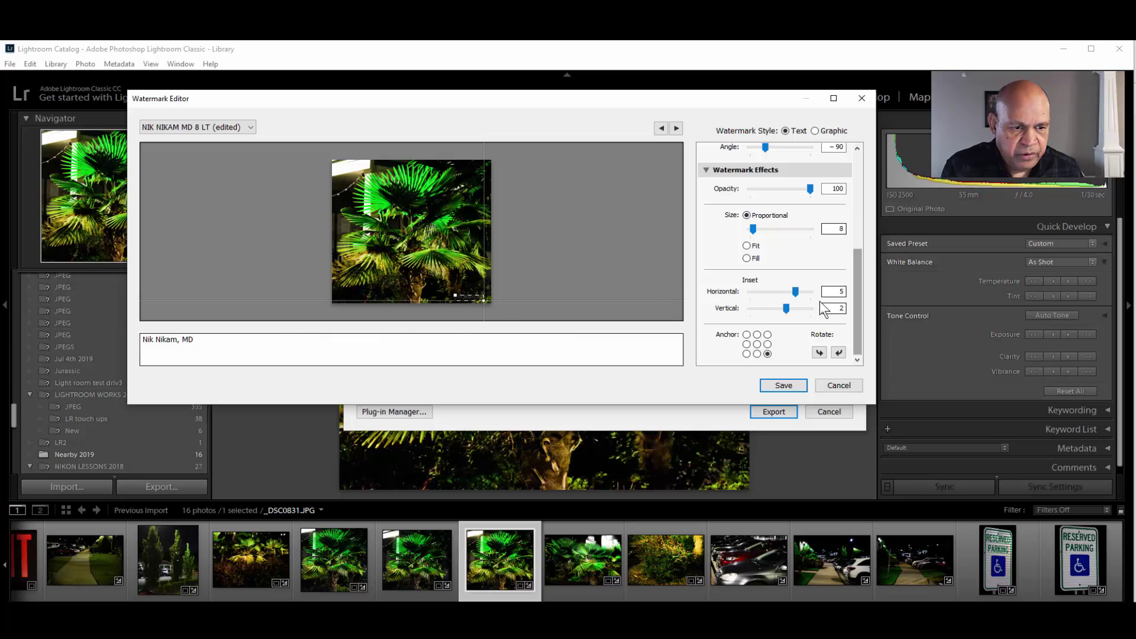
# - Set the watermark insets to horizontal 5 and vertical 2, after first trying 10 and 5
pyautogui.doubleClick(844, 292)
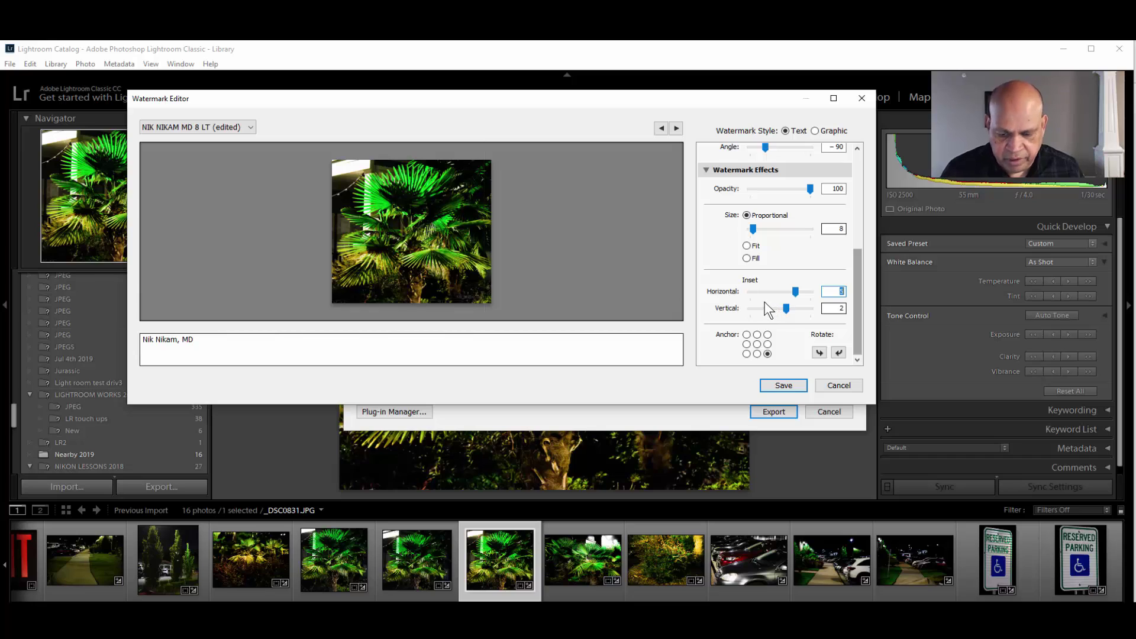
pyautogui.write('10')
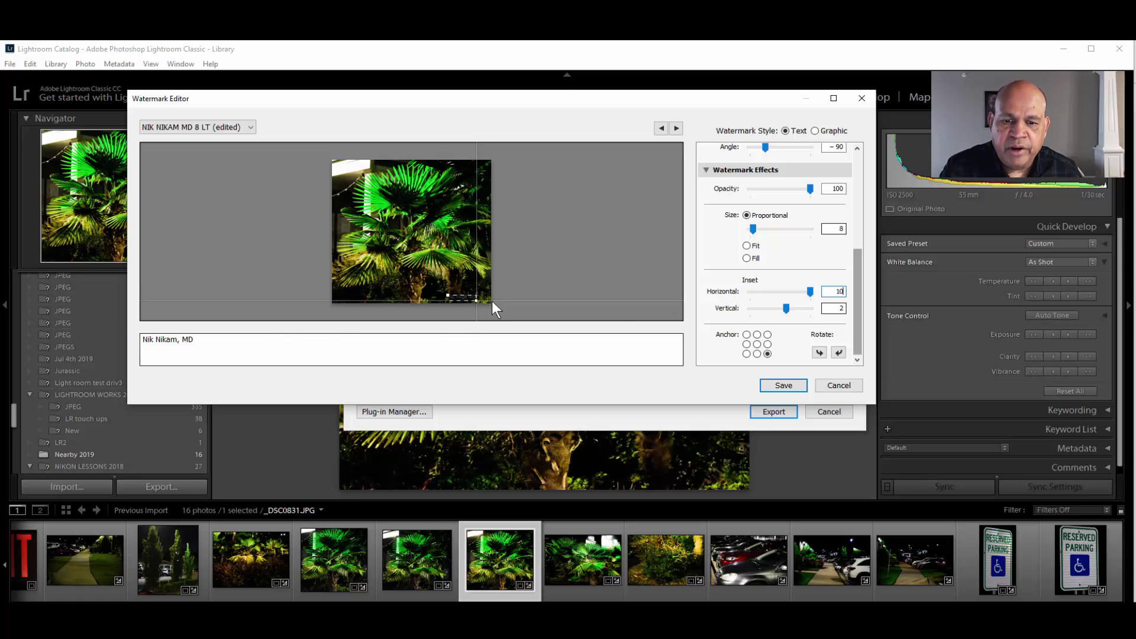
pyautogui.click(844, 308)
pyautogui.write('5')
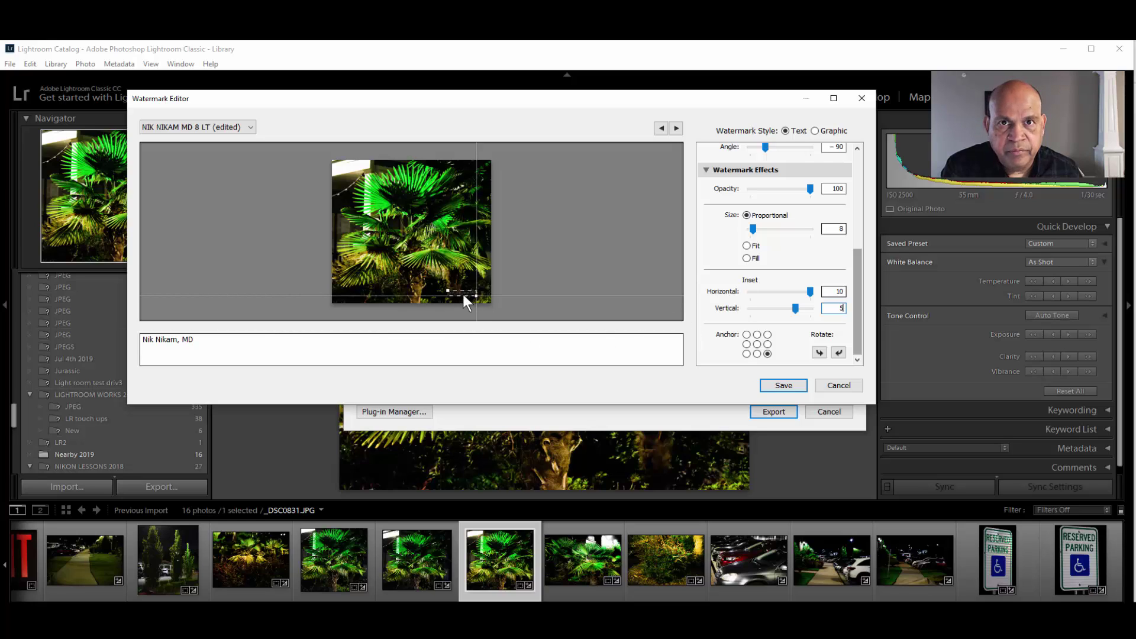
pyautogui.click(838, 290)
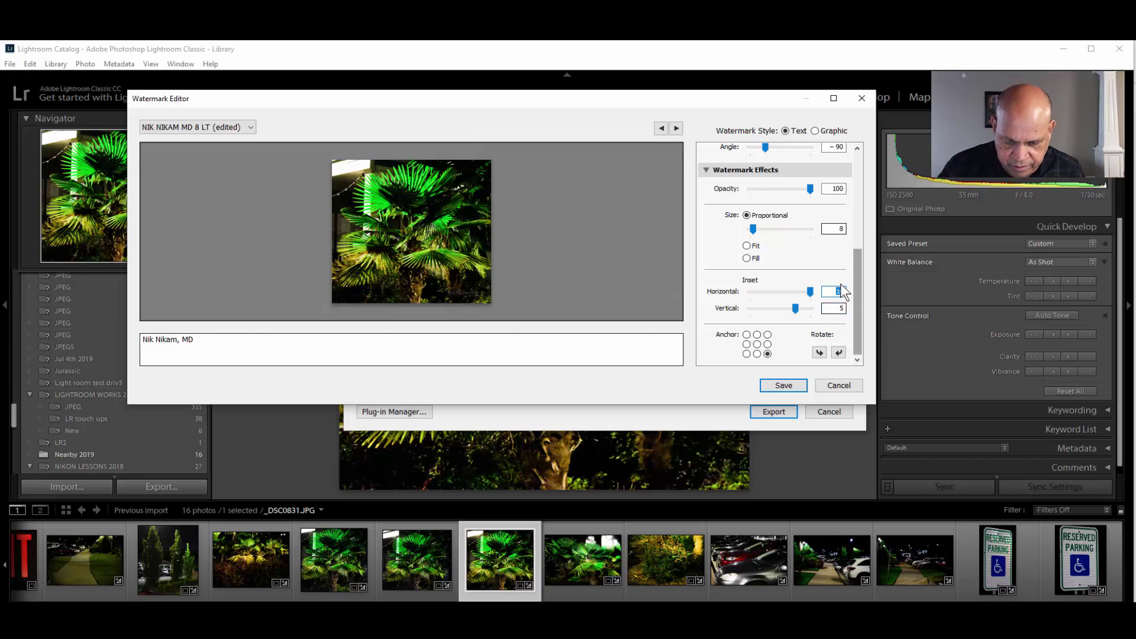
pyautogui.write('5')
pyautogui.click(839, 307)
pyautogui.write('2')
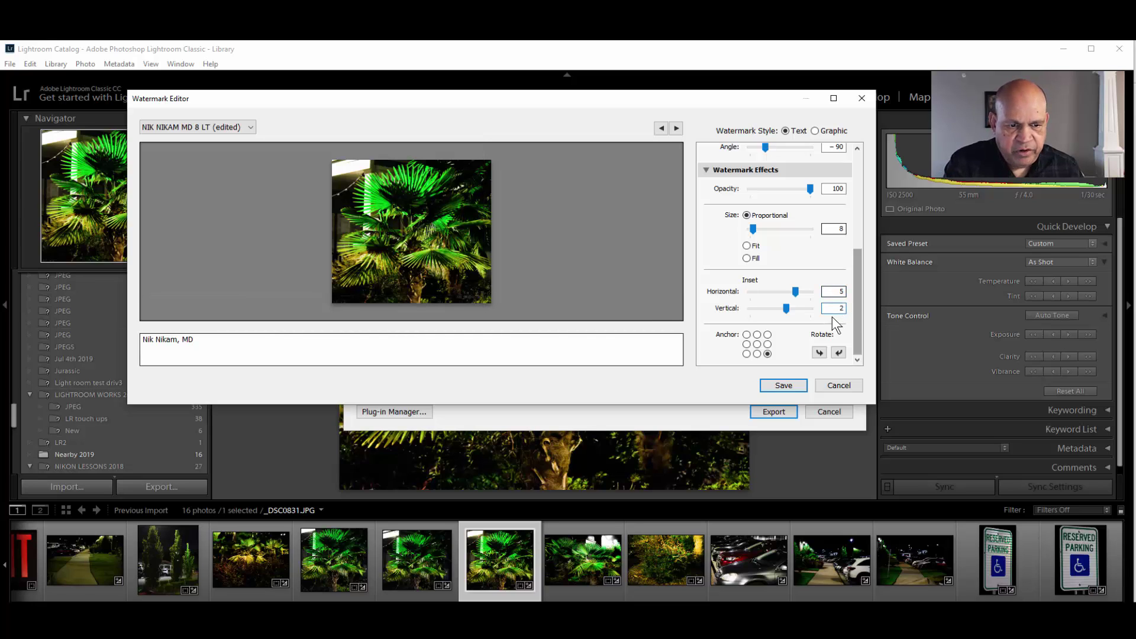
# - Save the watermark as a new 'RT CORNER' preset under the owner's name and launch the export
pyautogui.click(783, 386)
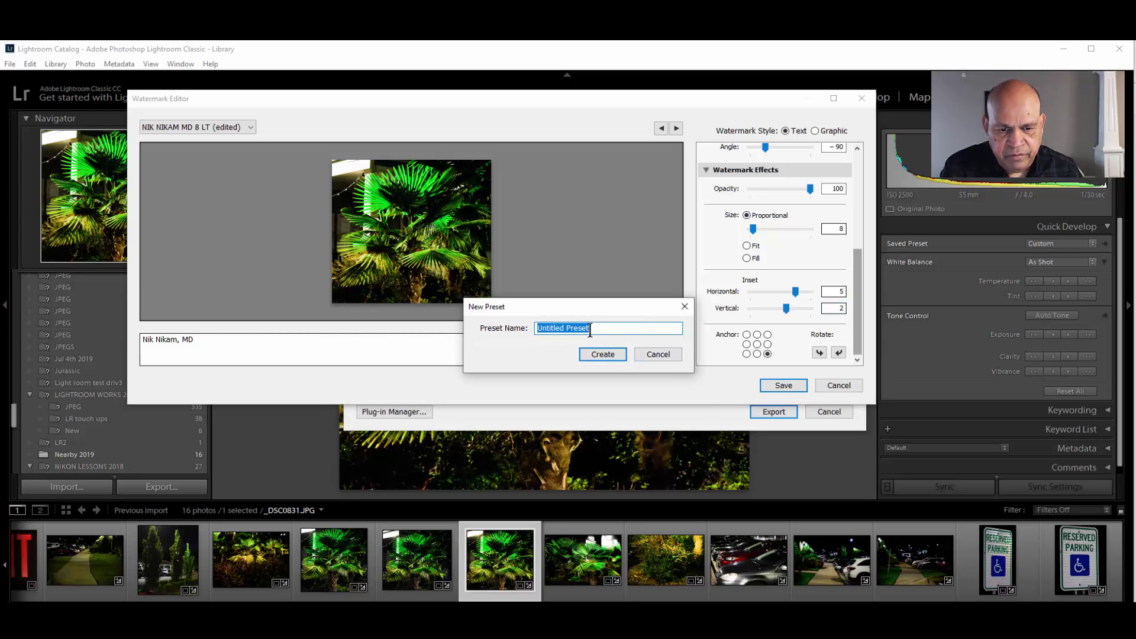
pyautogui.press('BackSpace')
pyautogui.write('NIK NIKAM ')
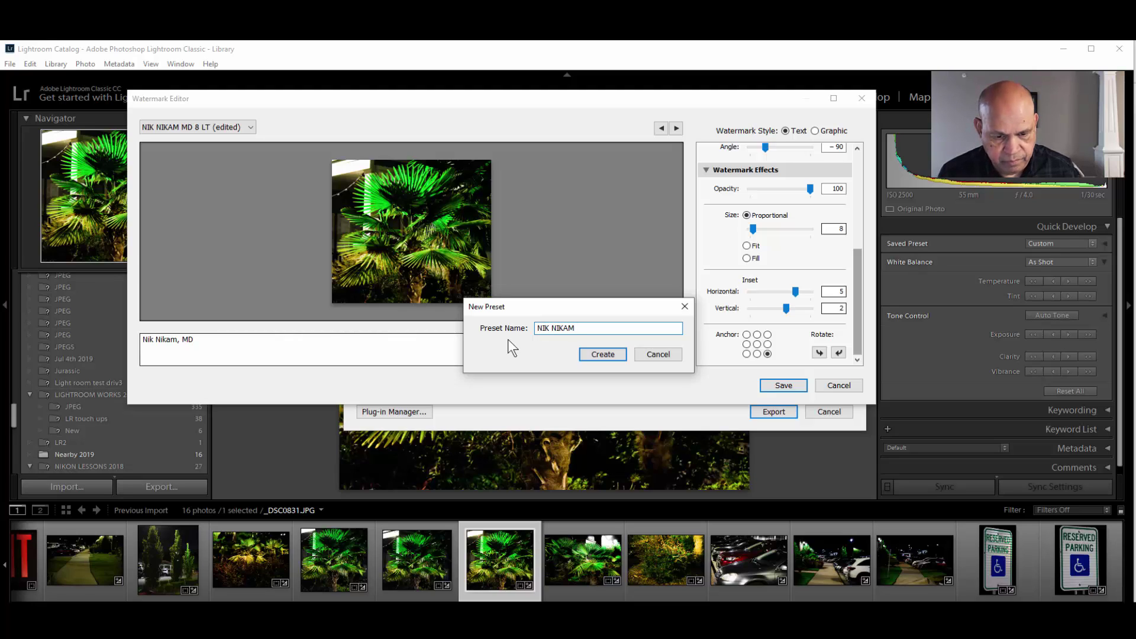
pyautogui.write('MD ')
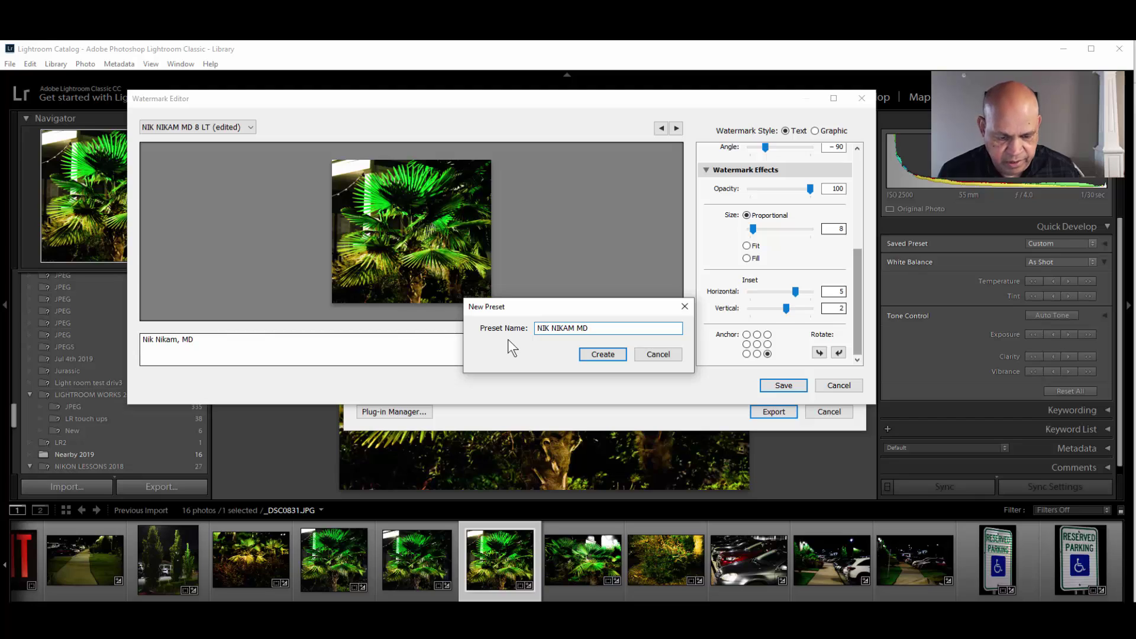
pyautogui.write('RT')
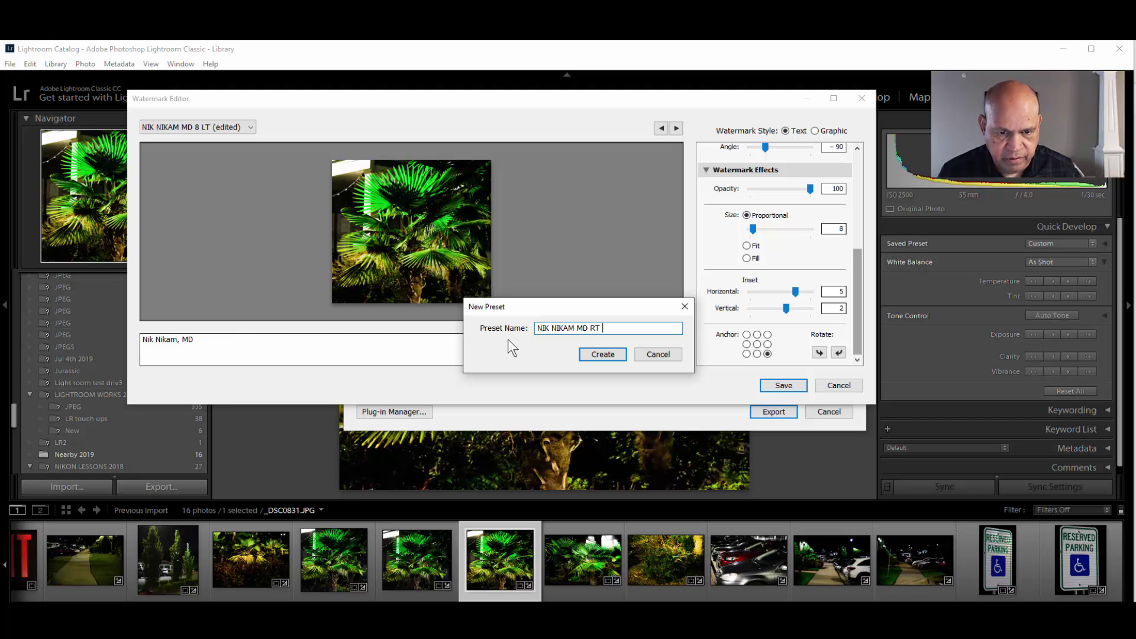
pyautogui.write(' CORNER')
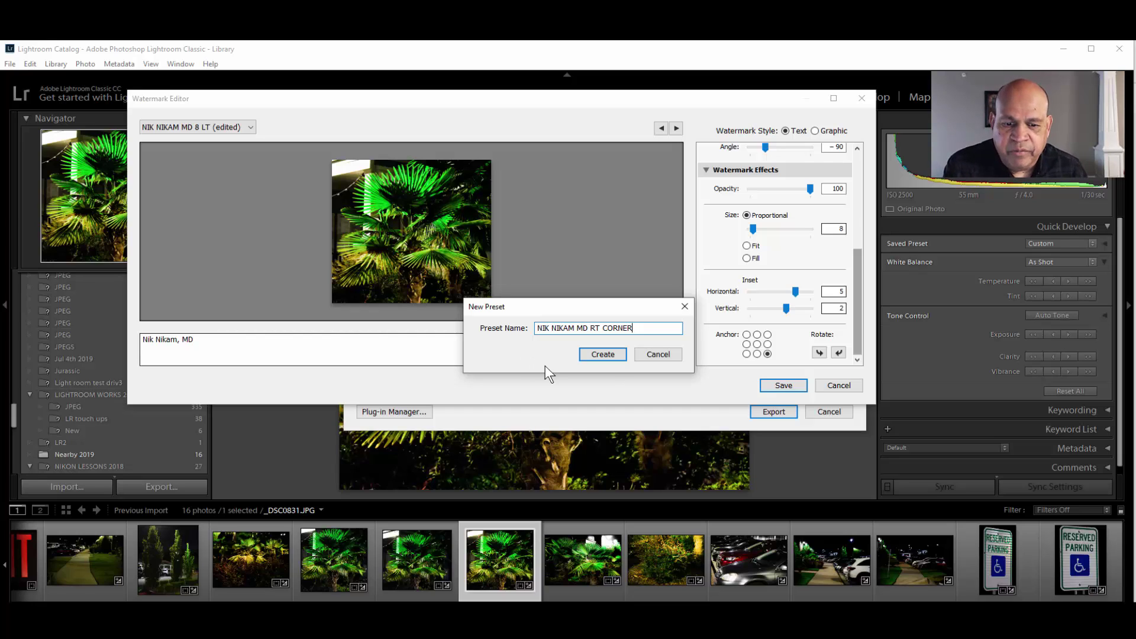
pyautogui.click(603, 354)
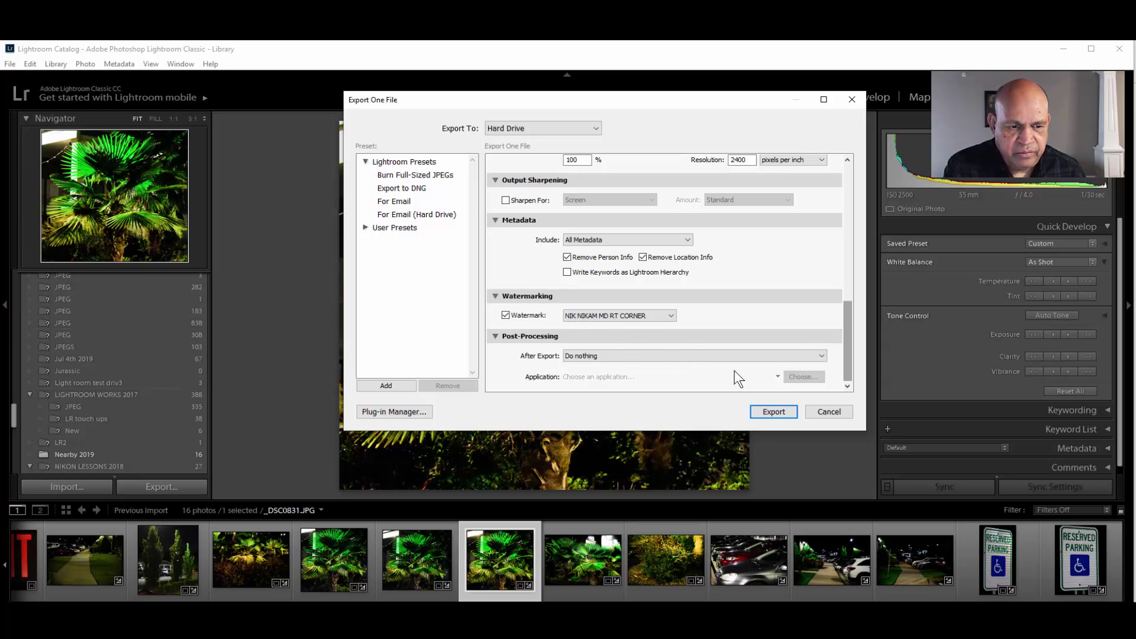
pyautogui.click(765, 413)
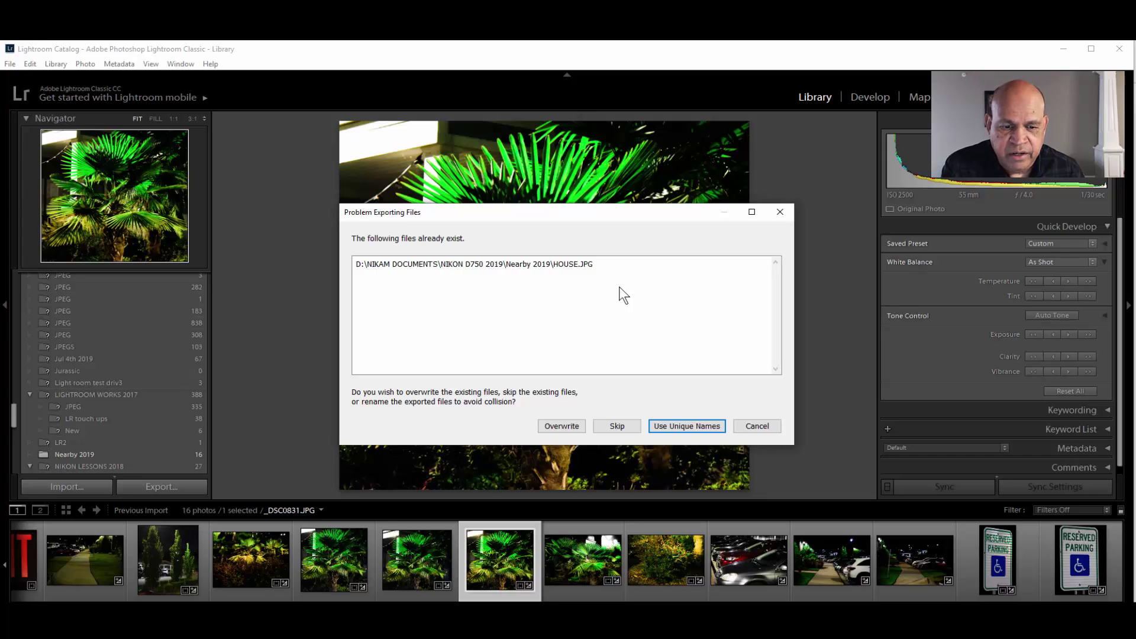
# - Export under a unique name, preview HOUSE-3.JPG in the Nearby 2019 folder, then close Explorer
pyautogui.click(685, 429)
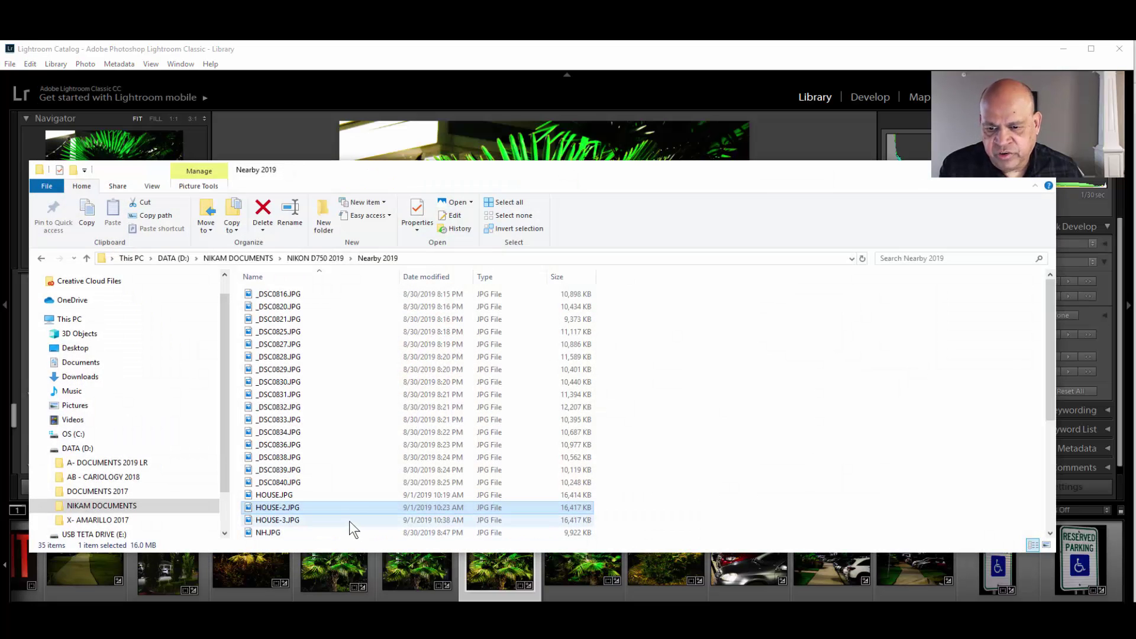
pyautogui.moveTo(365, 168); pyautogui.dragTo(384, 112)
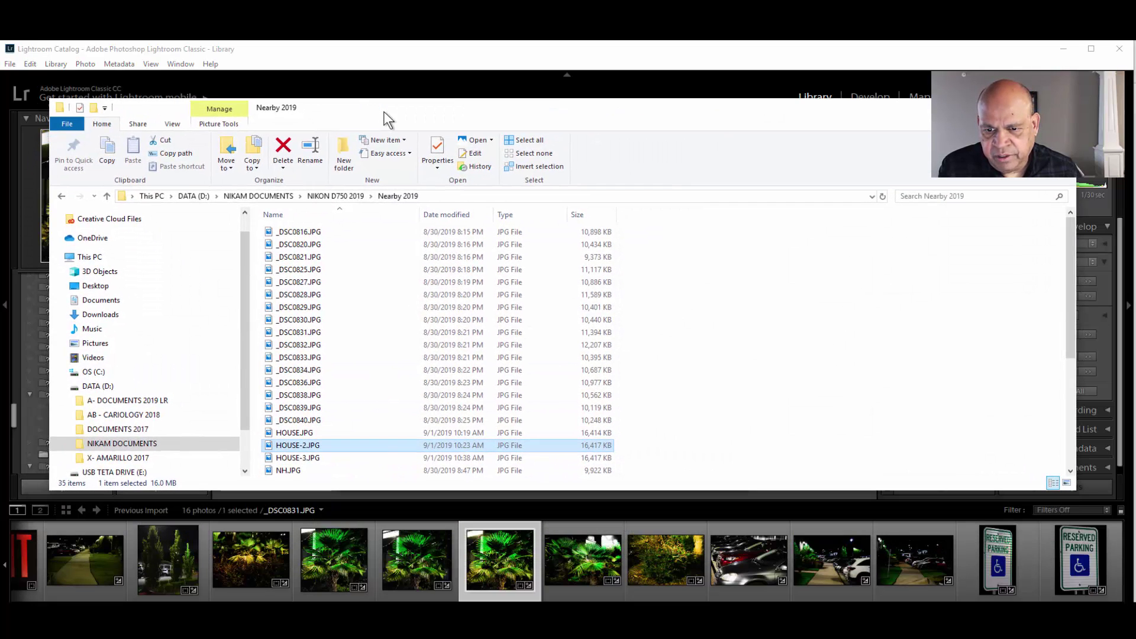
pyautogui.click(306, 457)
pyautogui.doubleClick(306, 458)
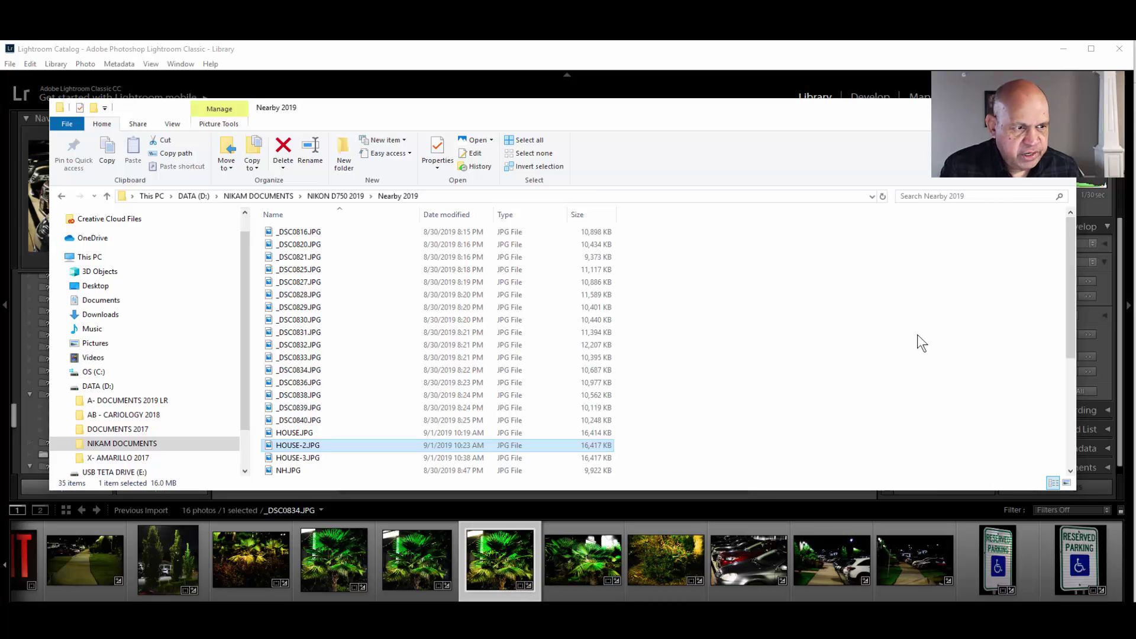
pyautogui.hotkey('alt', 'F4')
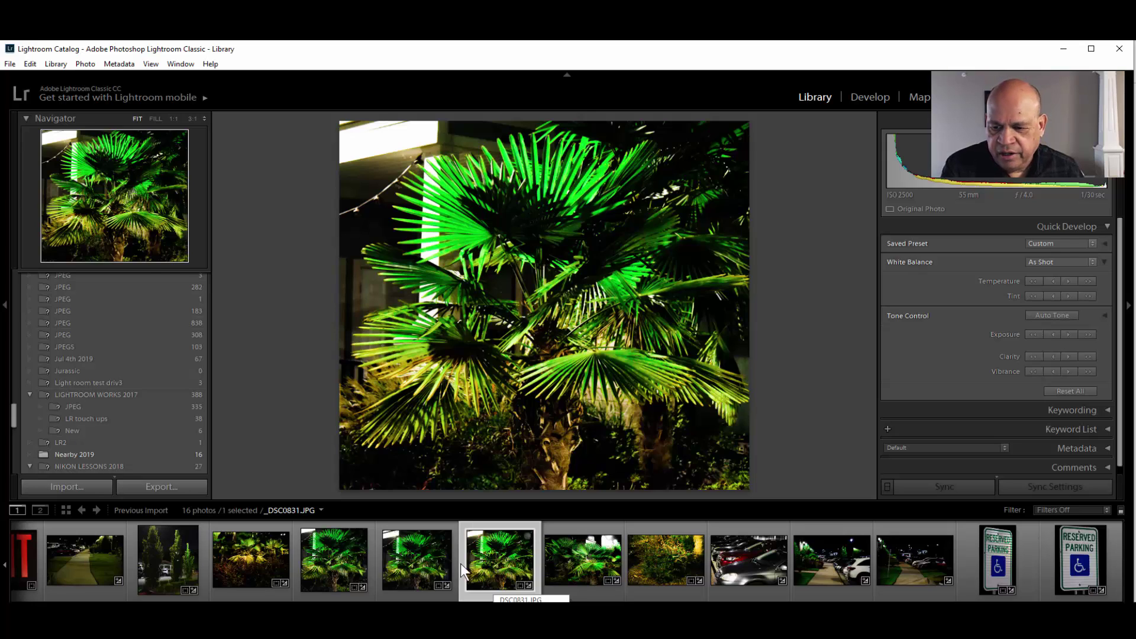
# - Re-export the palm photo with the NNN 7 watermark preset, using a unique file name
pyautogui.click(147, 485)
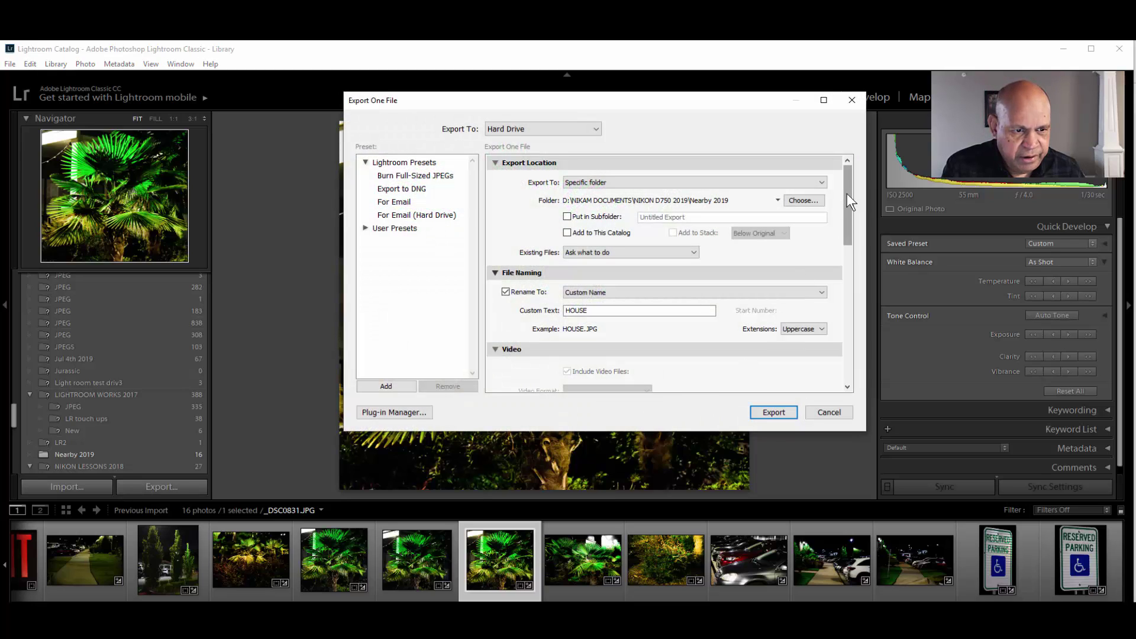
pyautogui.moveTo(847, 193); pyautogui.dragTo(865, 354)
pyautogui.click(649, 316)
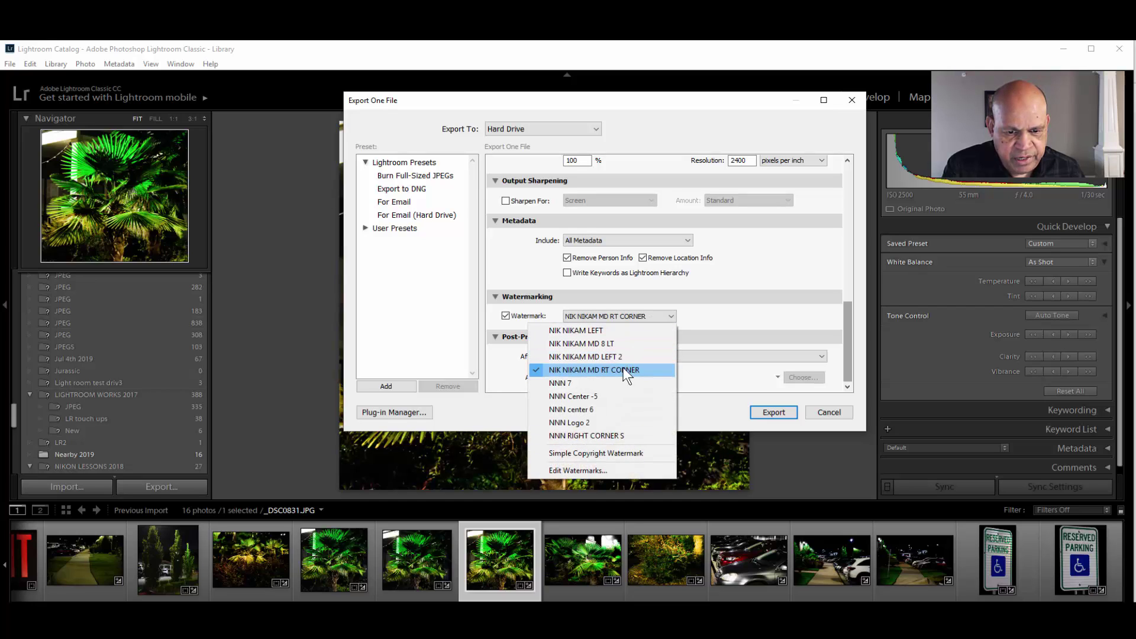
pyautogui.click(563, 383)
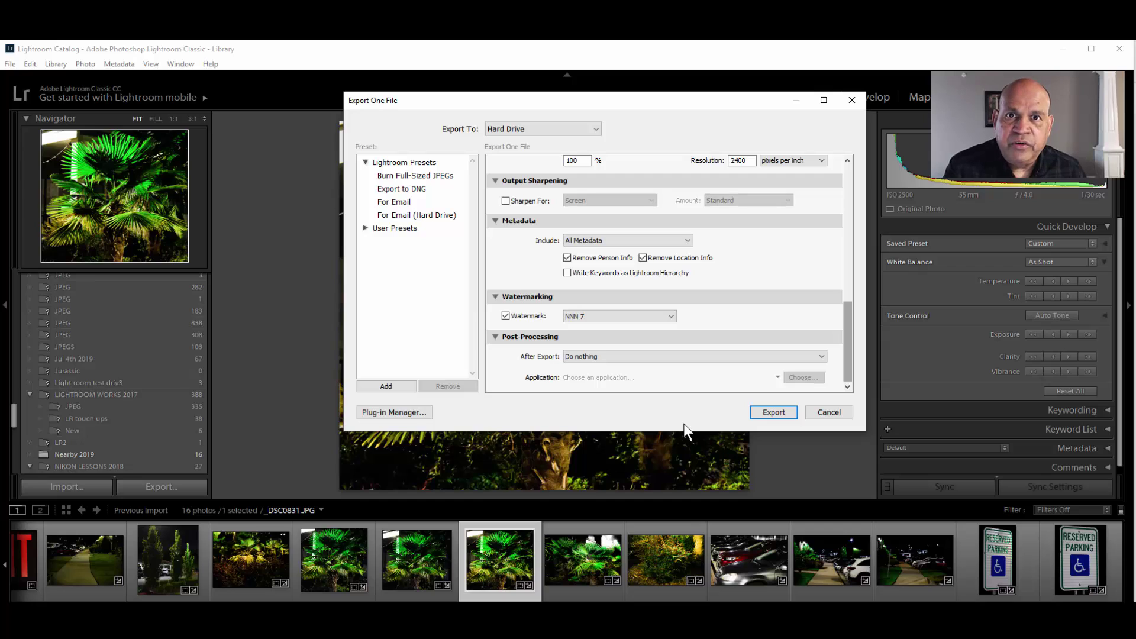
pyautogui.click(771, 412)
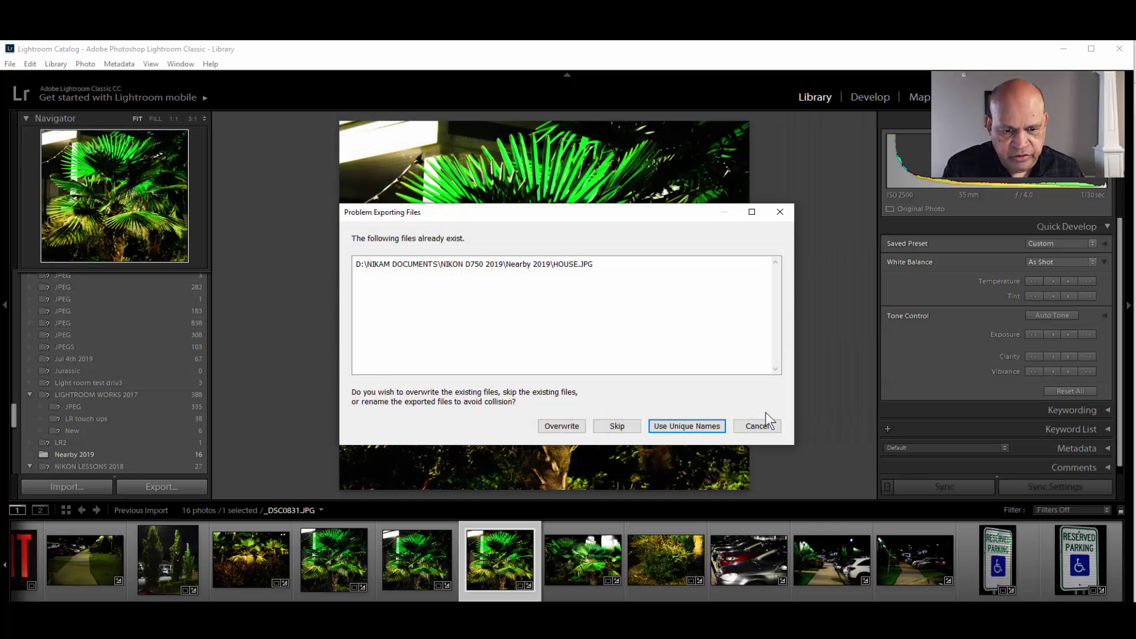
pyautogui.click(686, 426)
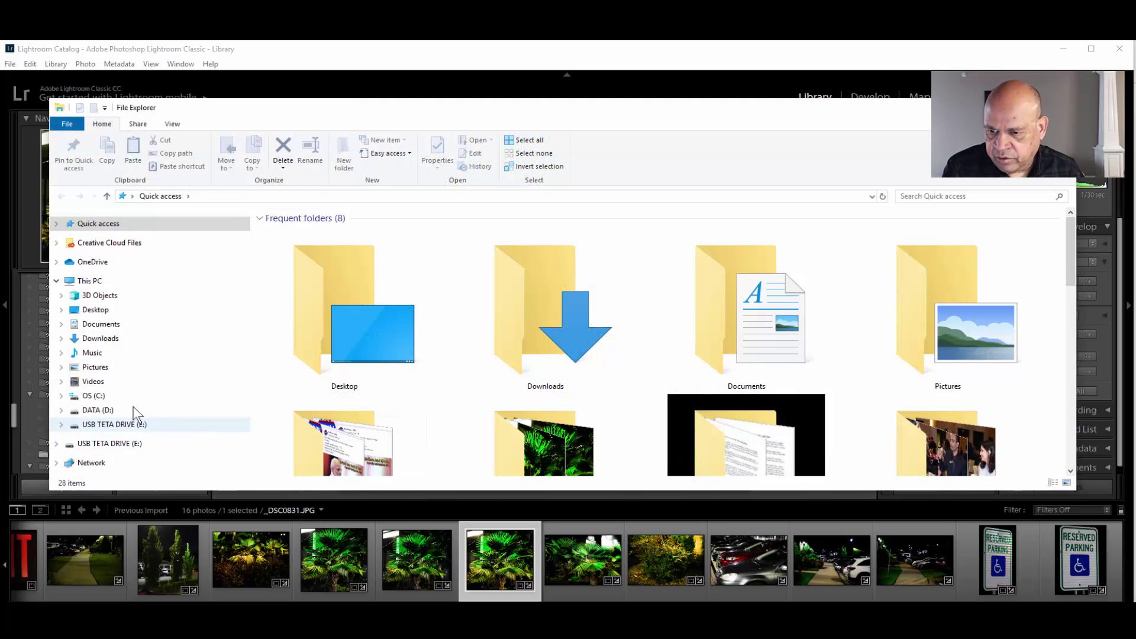
# - Navigate from DATA (D:) through the documents and NIKON D750 2019 folders into Nearby 2019
pyautogui.click(130, 408)
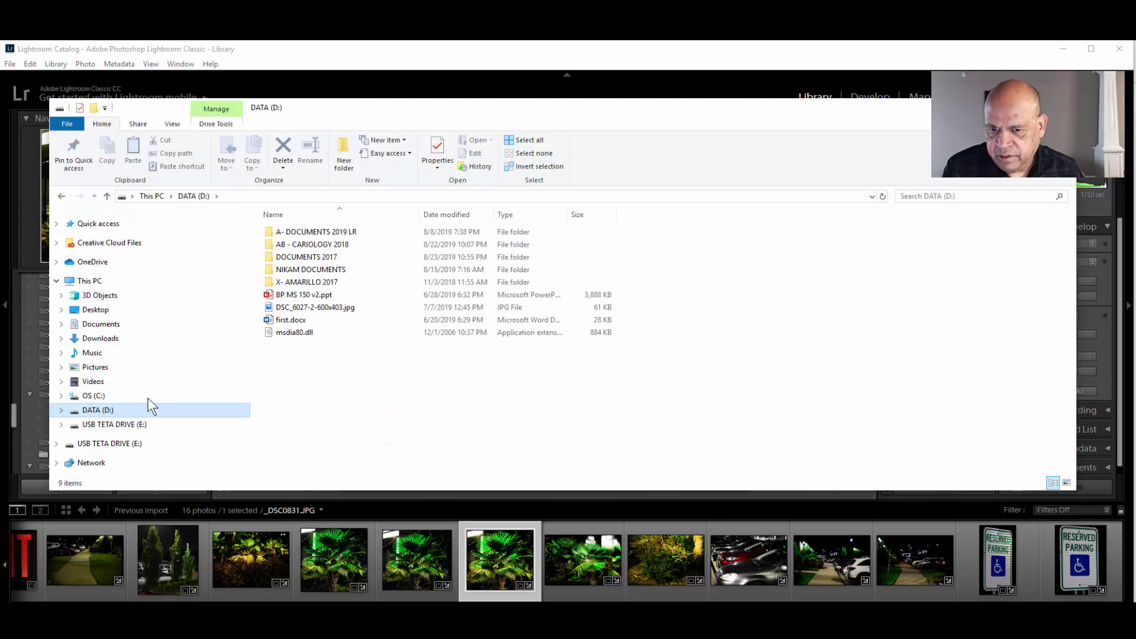
pyautogui.doubleClick(342, 270)
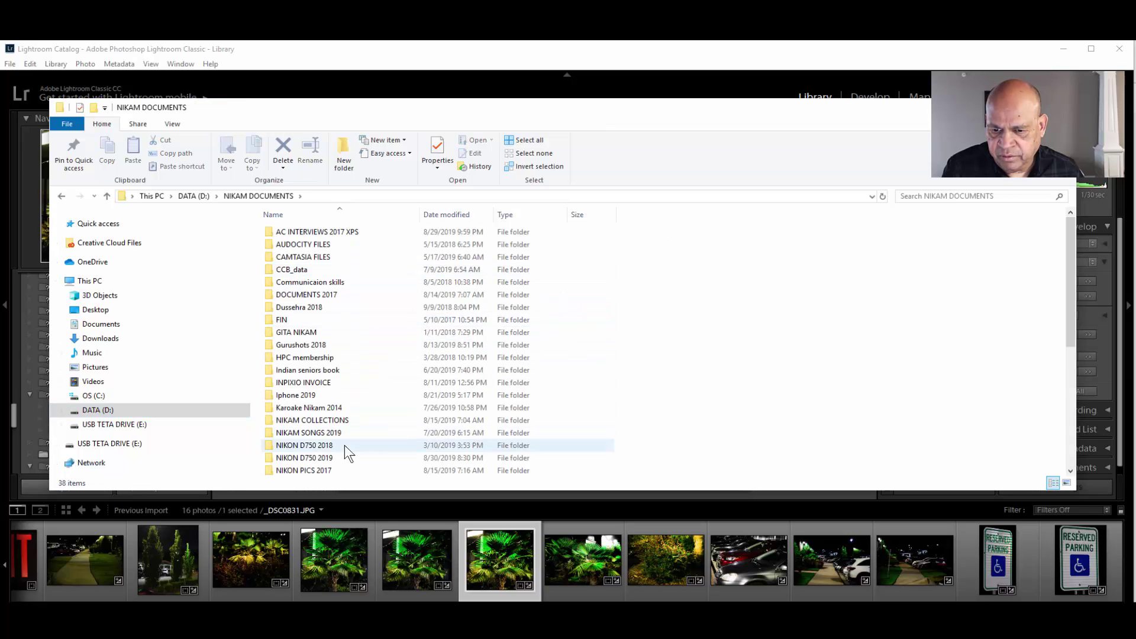
pyautogui.doubleClick(328, 461)
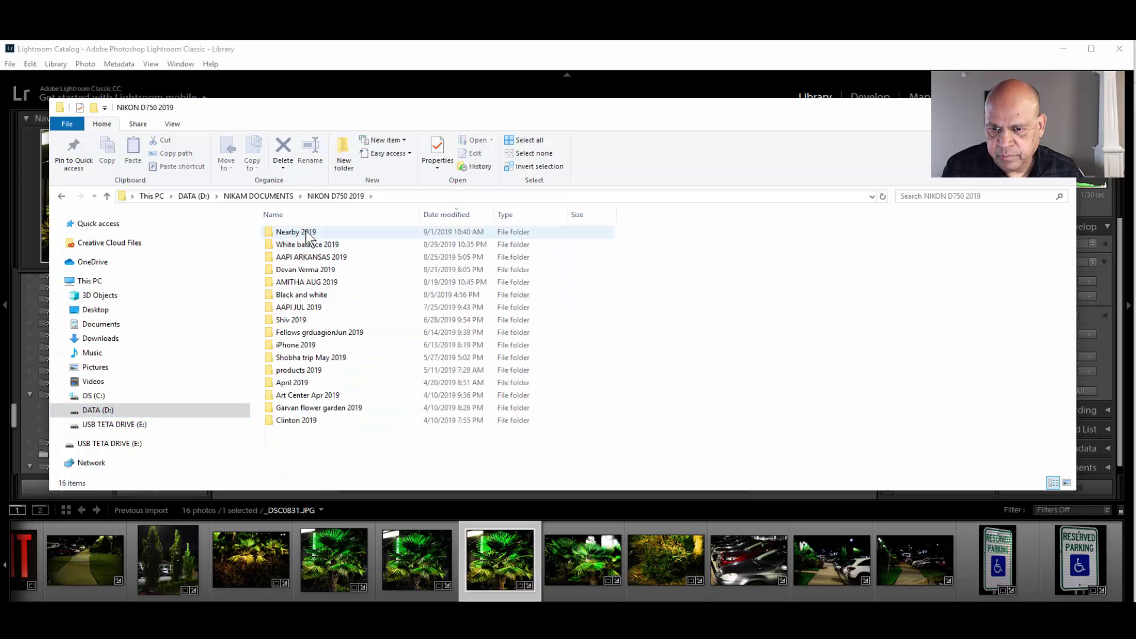
pyautogui.doubleClick(305, 232)
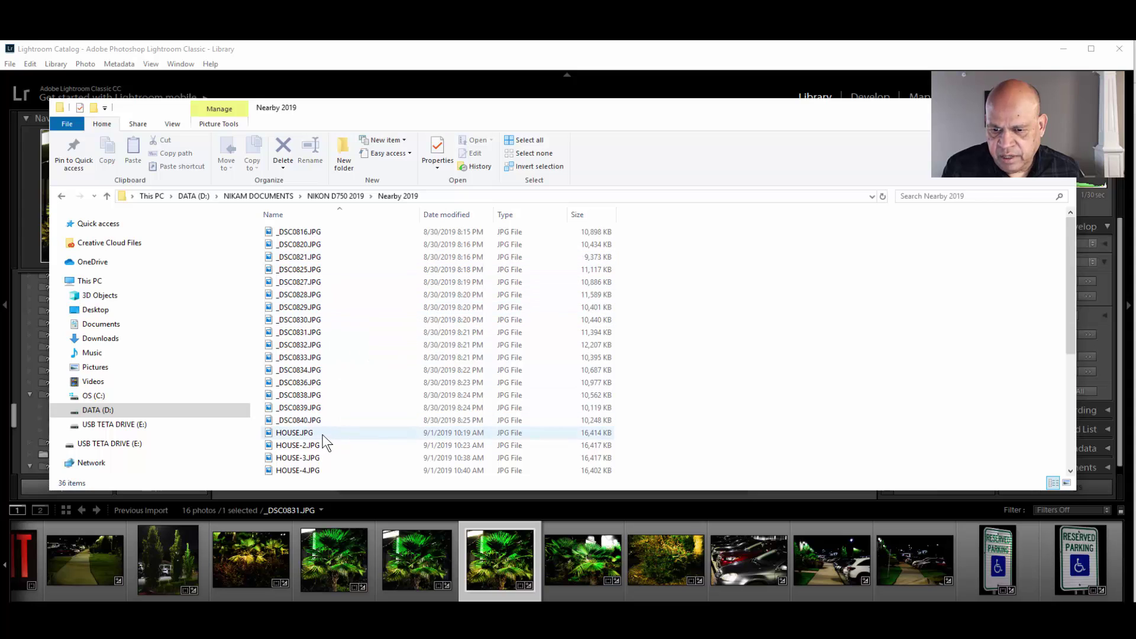
pyautogui.click(305, 470)
pyautogui.doubleClick(305, 470)
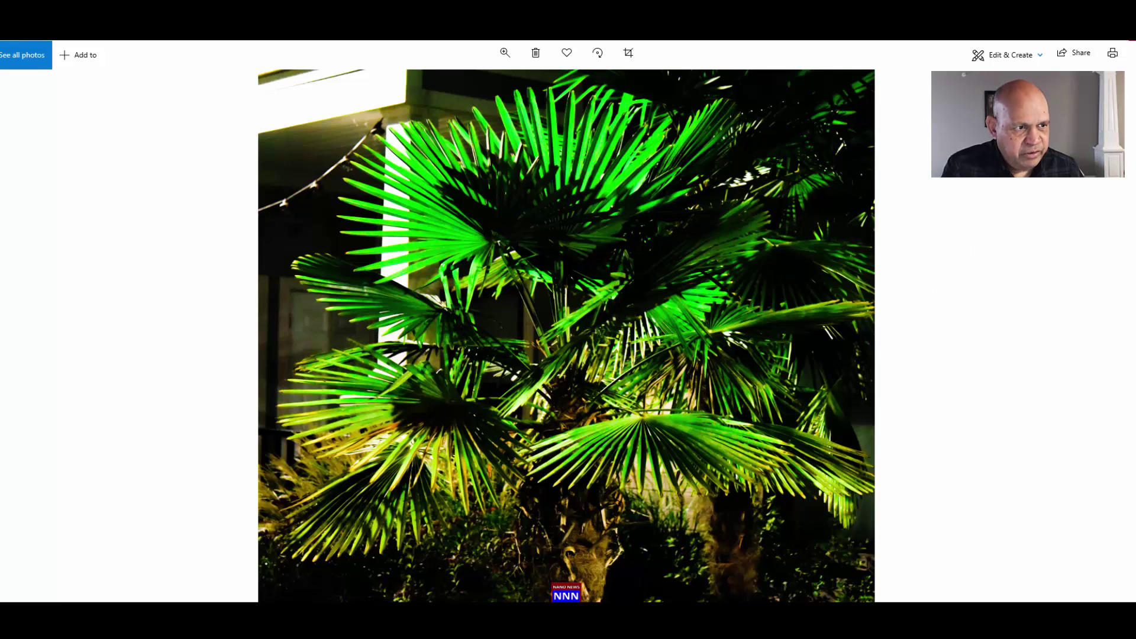
pyautogui.hotkey('alt', 'F4')
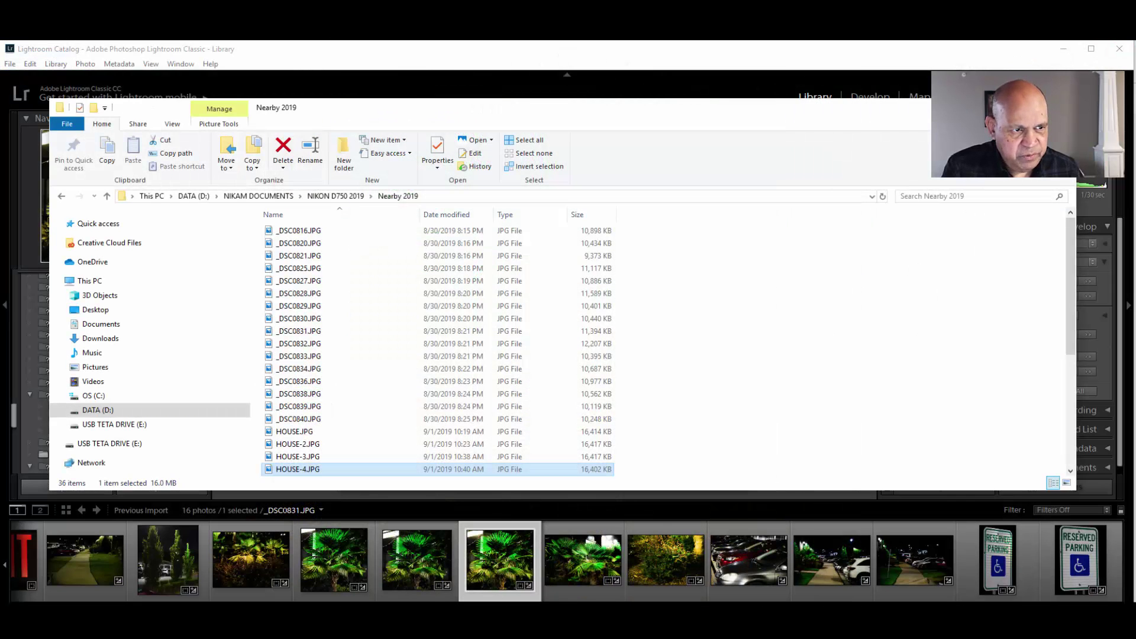
# - Close Explorer and open the NNN 7 preset in the Watermark Editor via the export settings
pyautogui.hotkey('alt', 'F4')
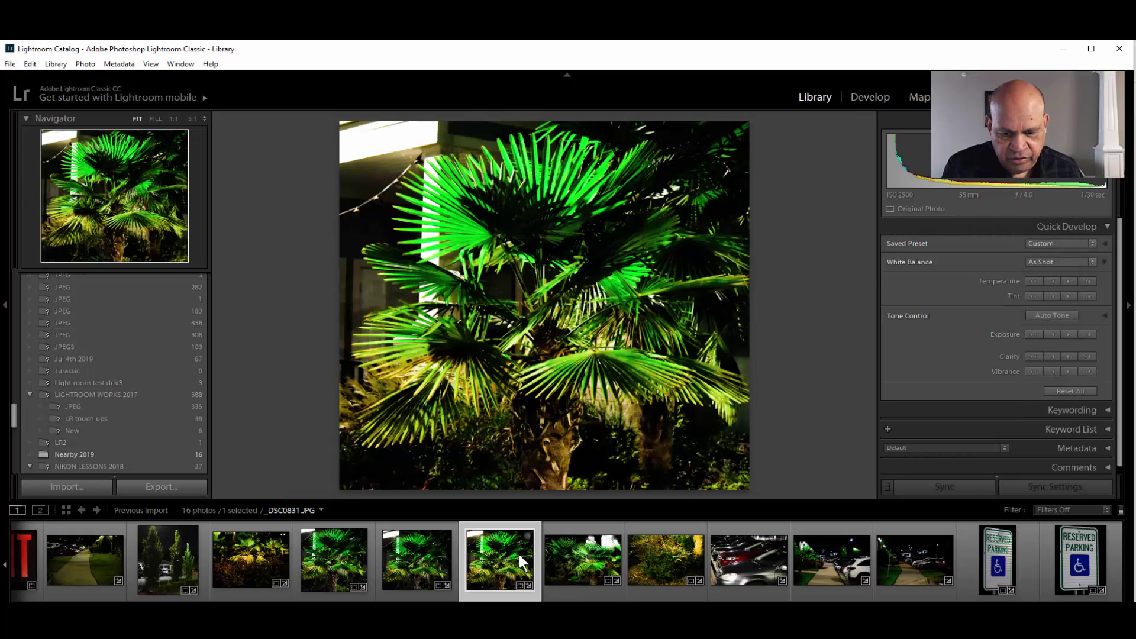
pyautogui.click(157, 486)
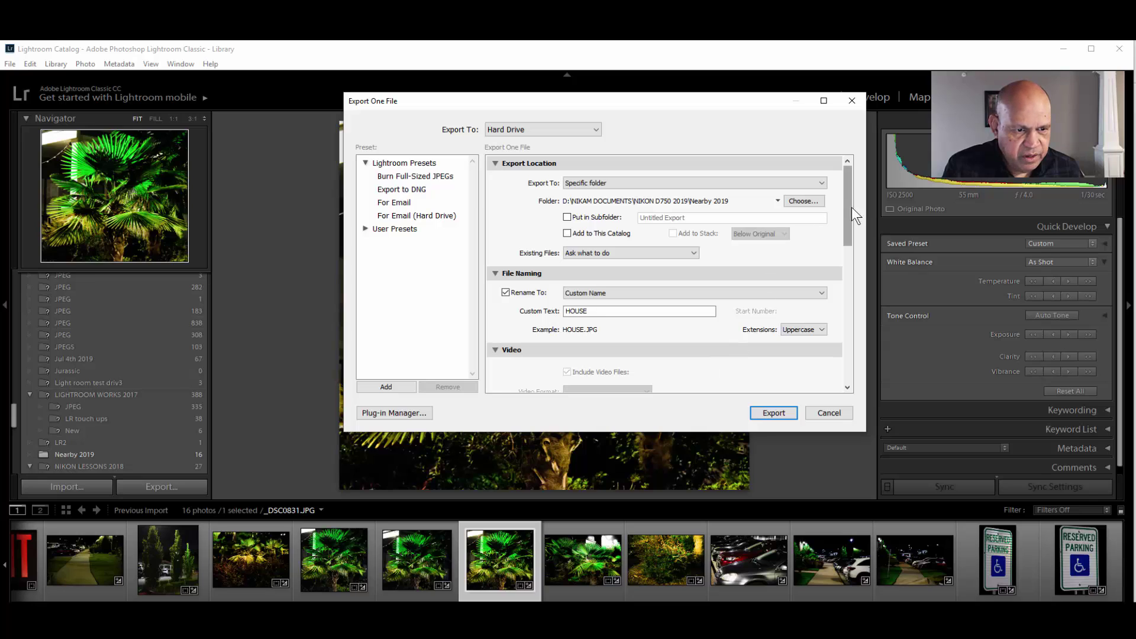
pyautogui.moveTo(849, 208); pyautogui.dragTo(850, 371)
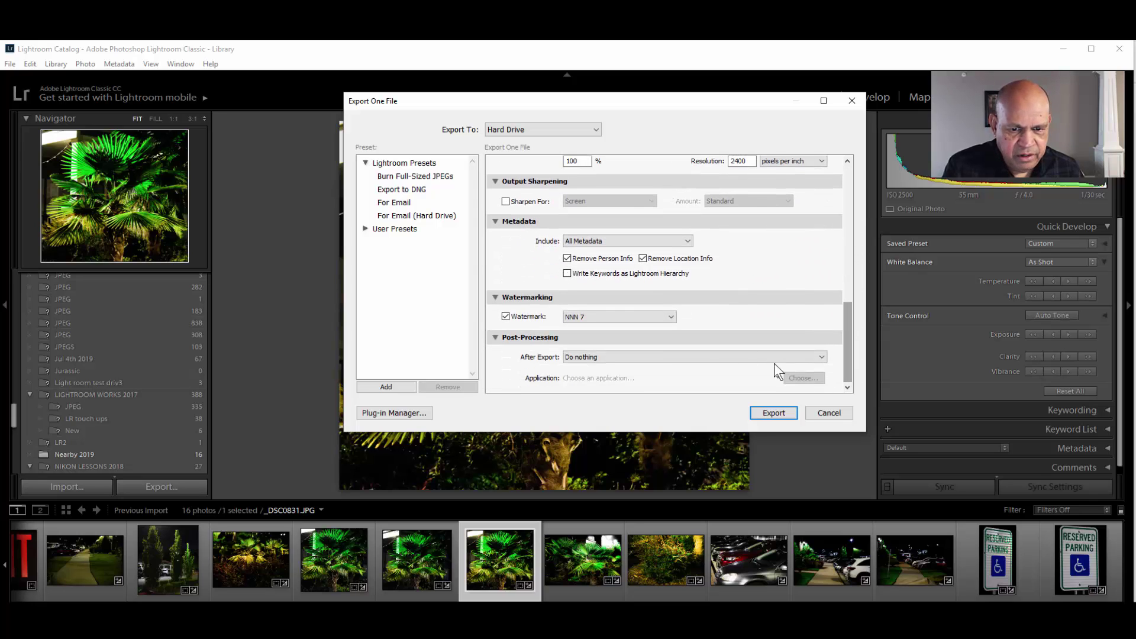
pyautogui.click(661, 316)
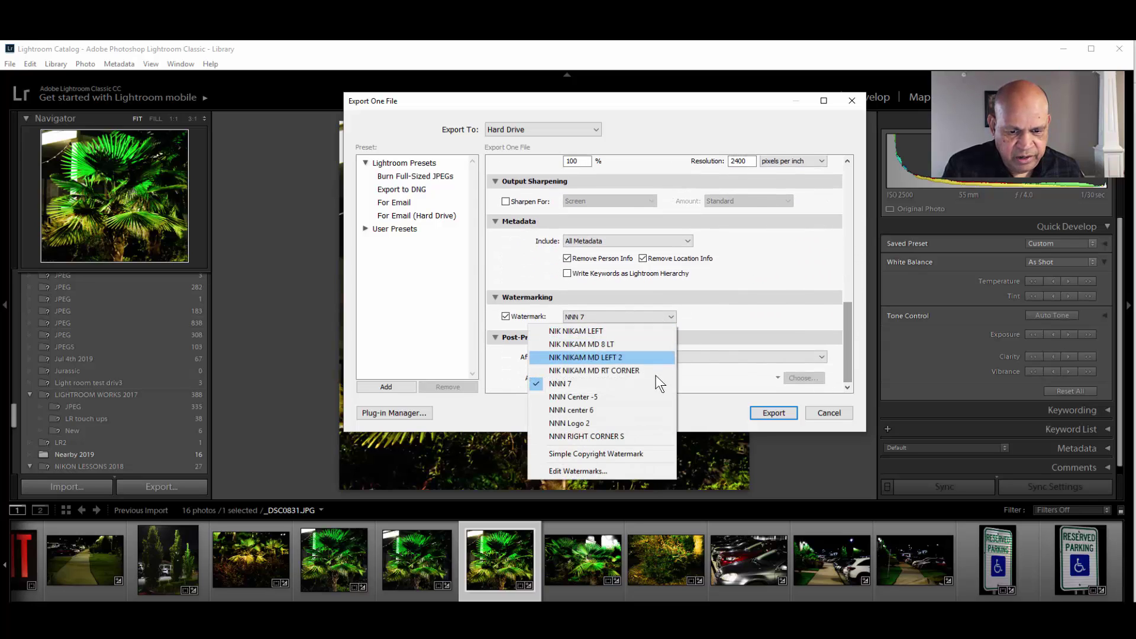
pyautogui.click(590, 472)
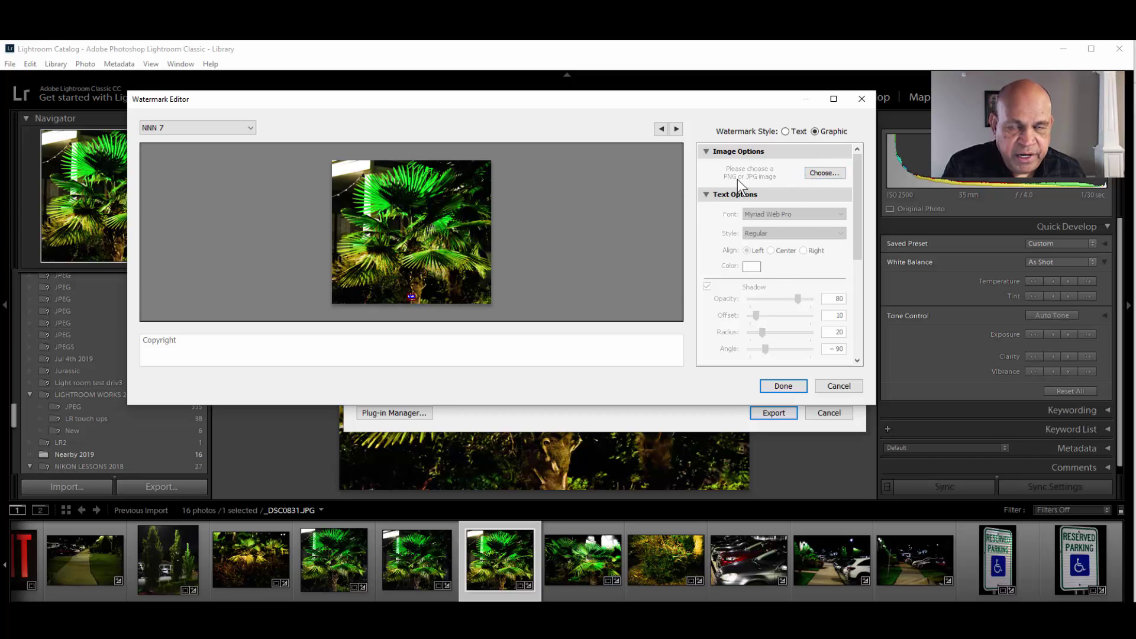
# - Browse for a logo image in the logos folder under A- VIDEO LIBRARY 2017, then cancel back
pyautogui.click(825, 172)
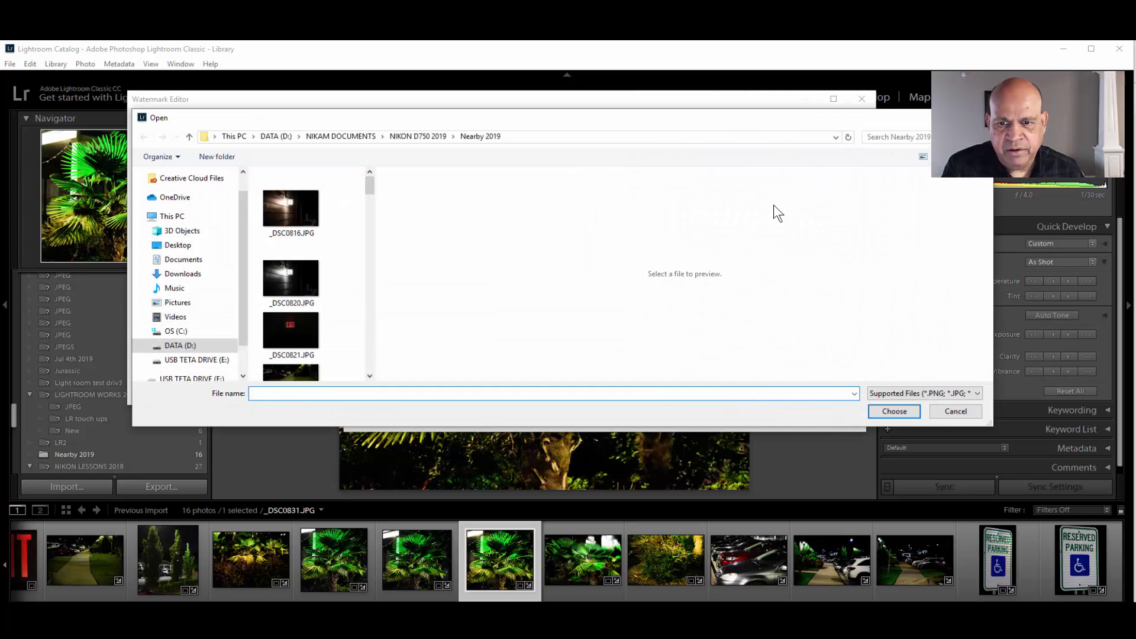
pyautogui.click(343, 135)
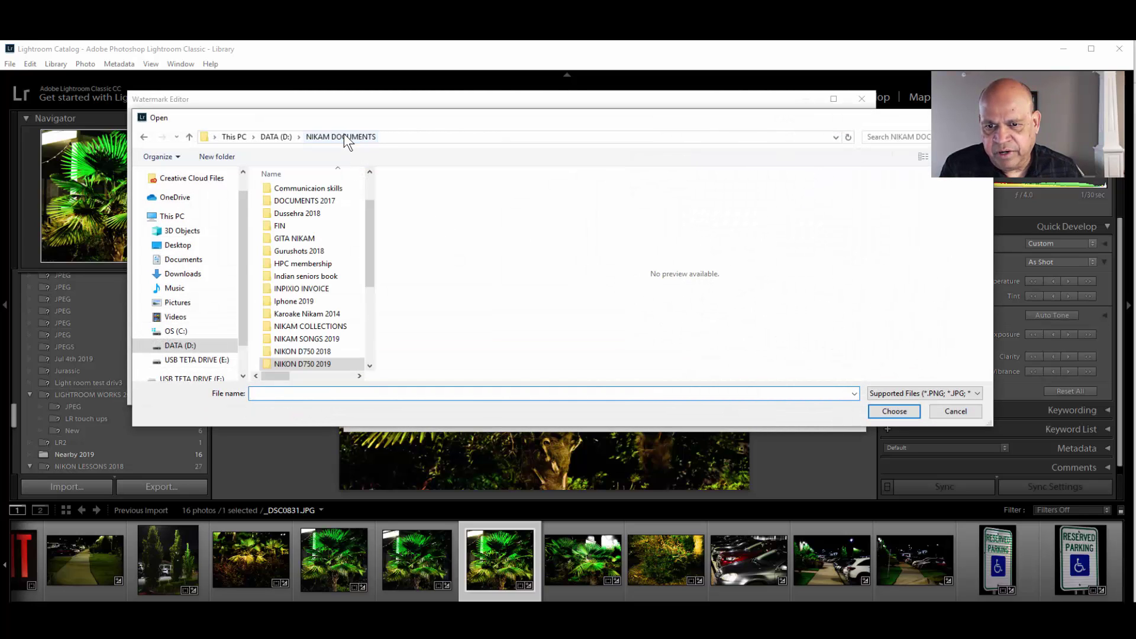
pyautogui.doubleClick(322, 193)
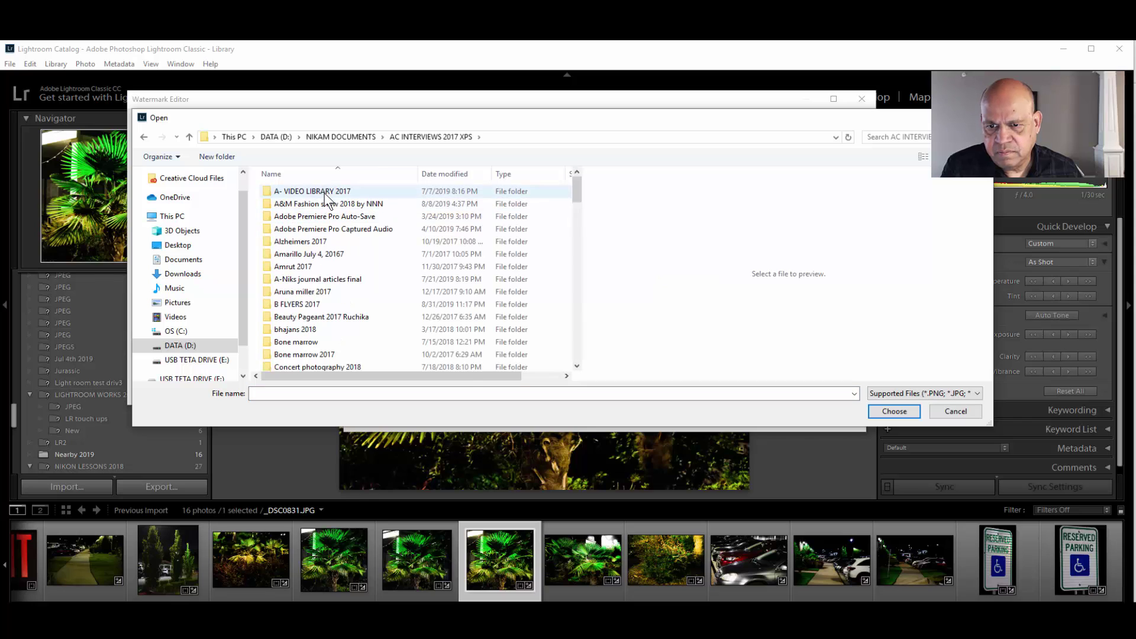
pyautogui.doubleClick(324, 193)
pyautogui.doubleClick(446, 204)
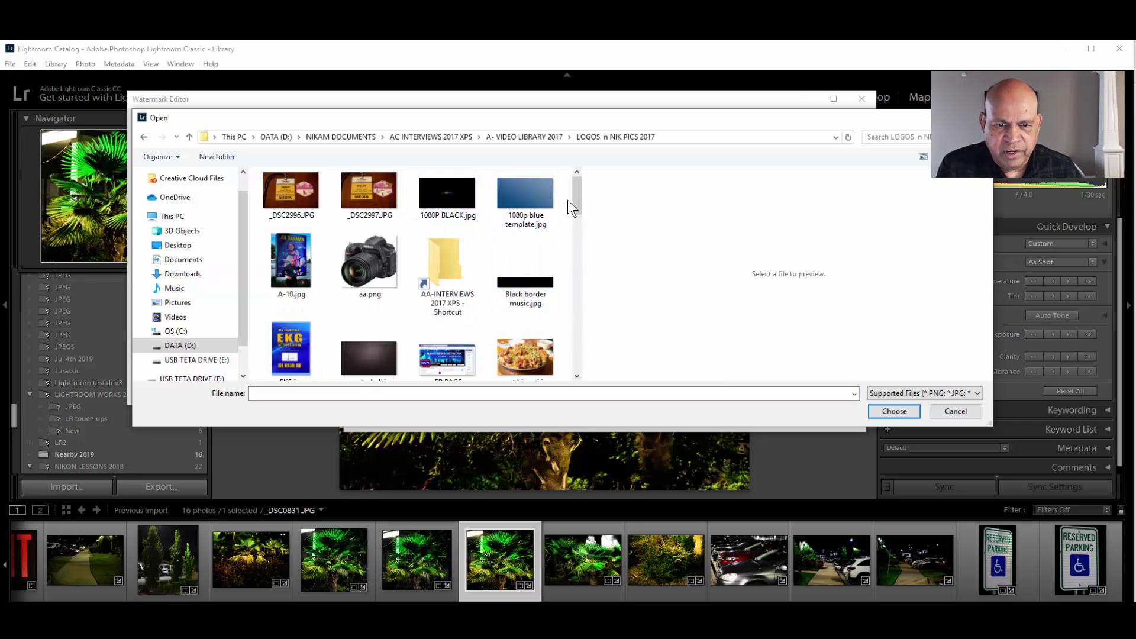
pyautogui.moveTo(577, 190); pyautogui.dragTo(587, 293)
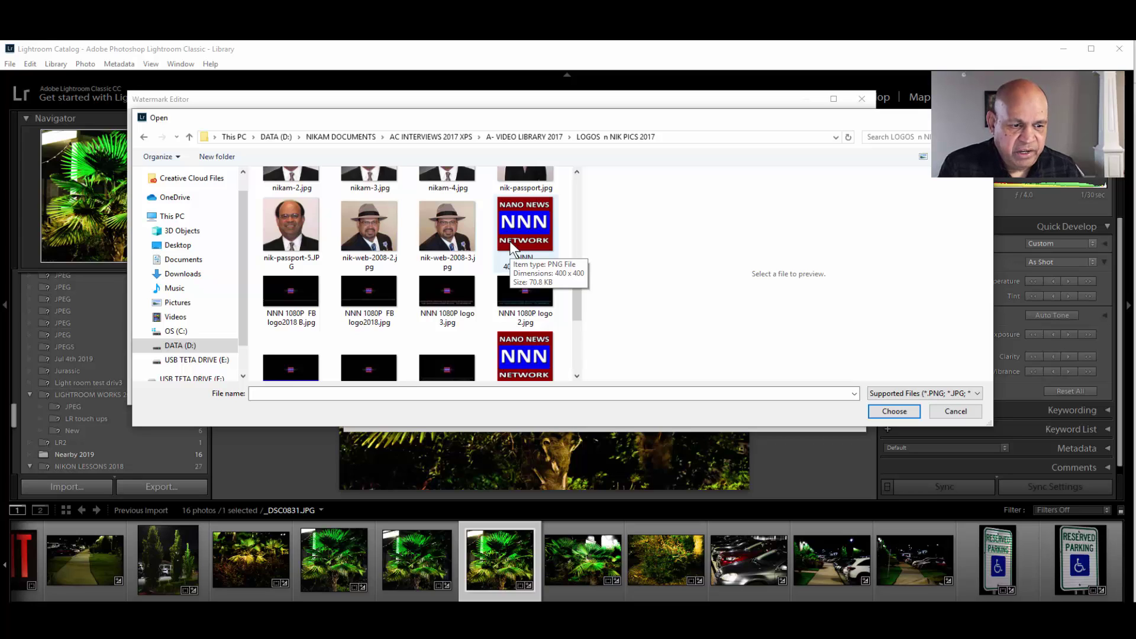
pyautogui.click(956, 410)
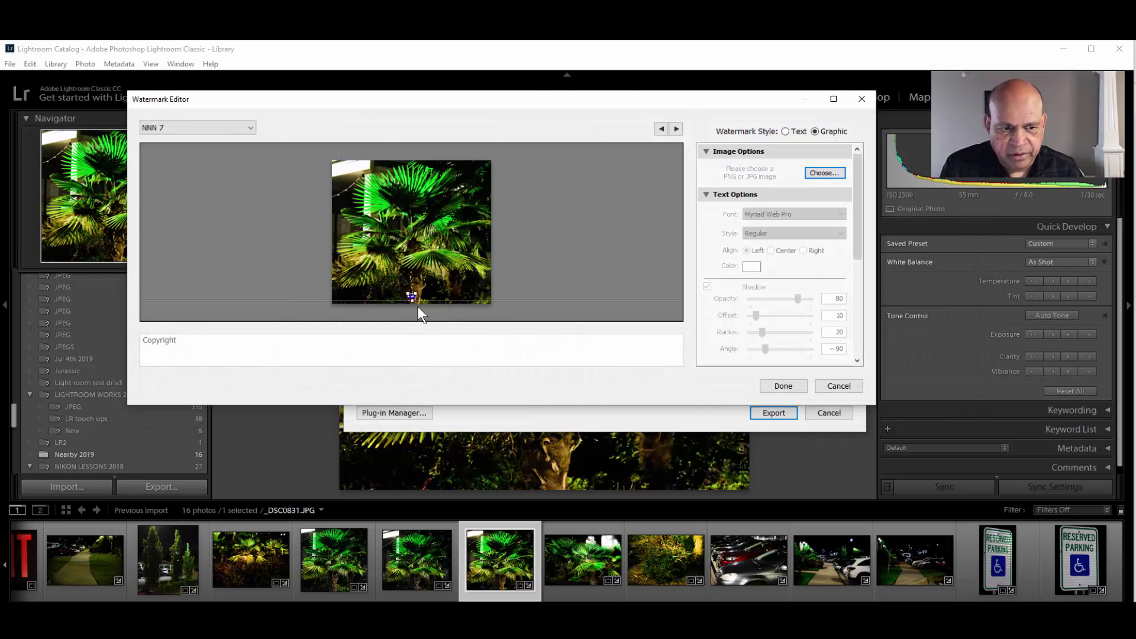
# - Try the bottom-left and bottom-right anchors, then centre the NNN logo along the bottom edge
pyautogui.moveTo(862, 210); pyautogui.dragTo(868, 311)
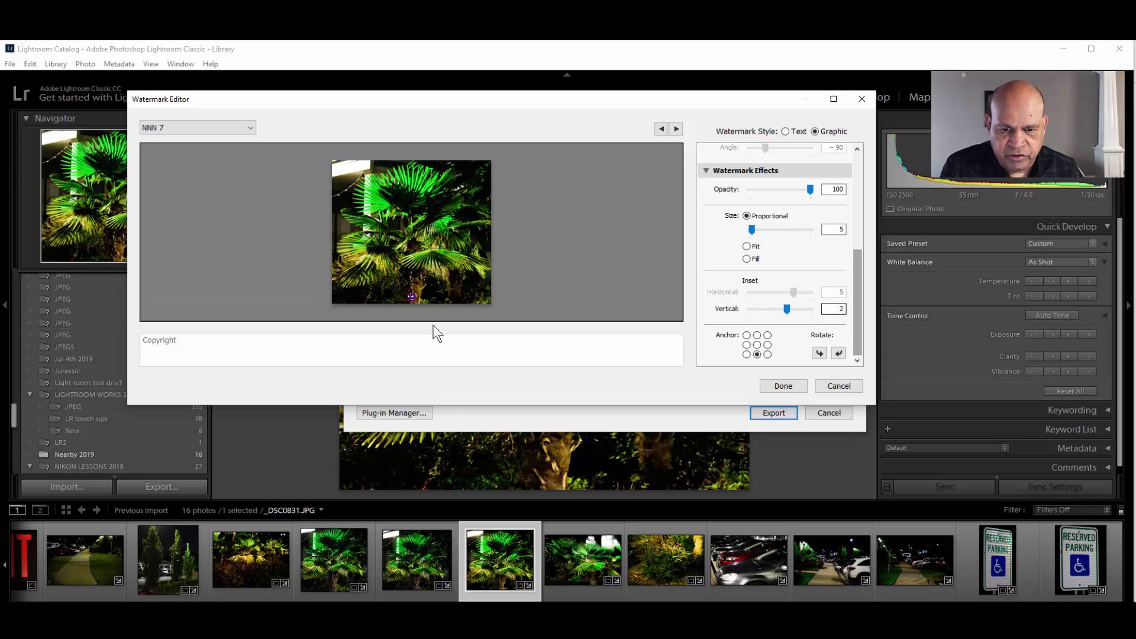
pyautogui.click(745, 354)
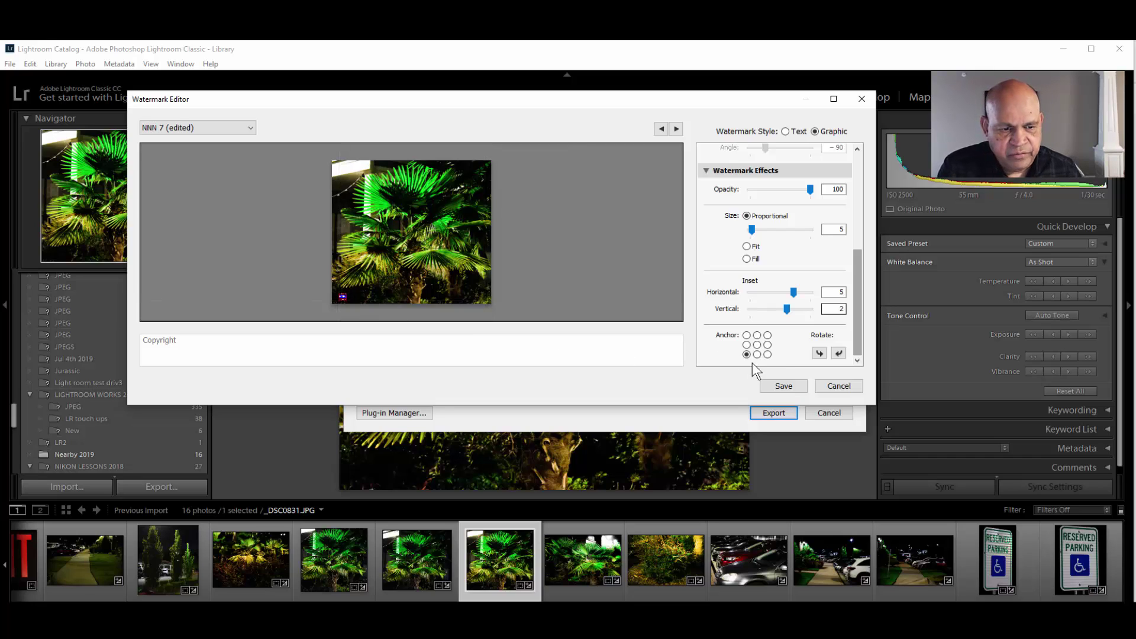
pyautogui.click(768, 355)
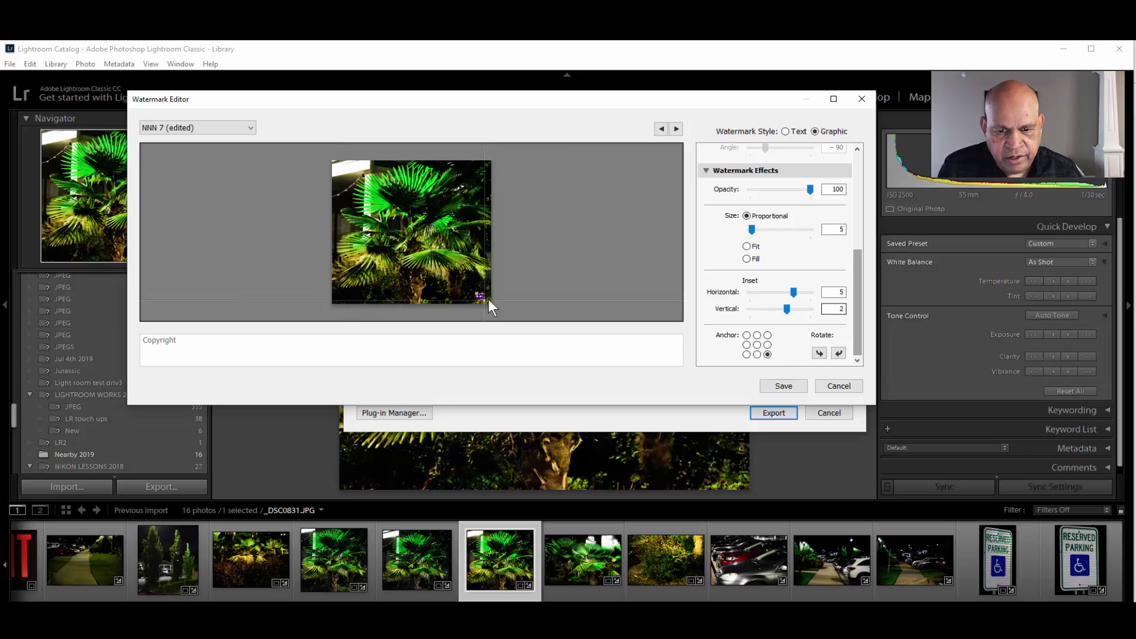
pyautogui.click(757, 355)
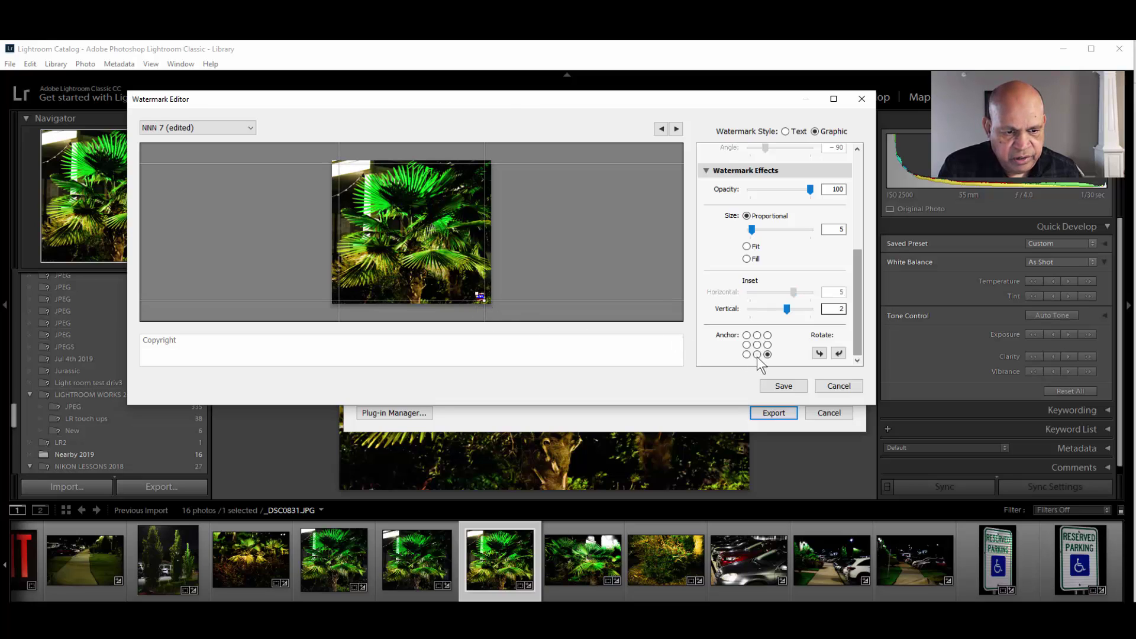
# - Keep NNN 7 as the watermark and export the palm photo under a unique file name
pyautogui.click(782, 387)
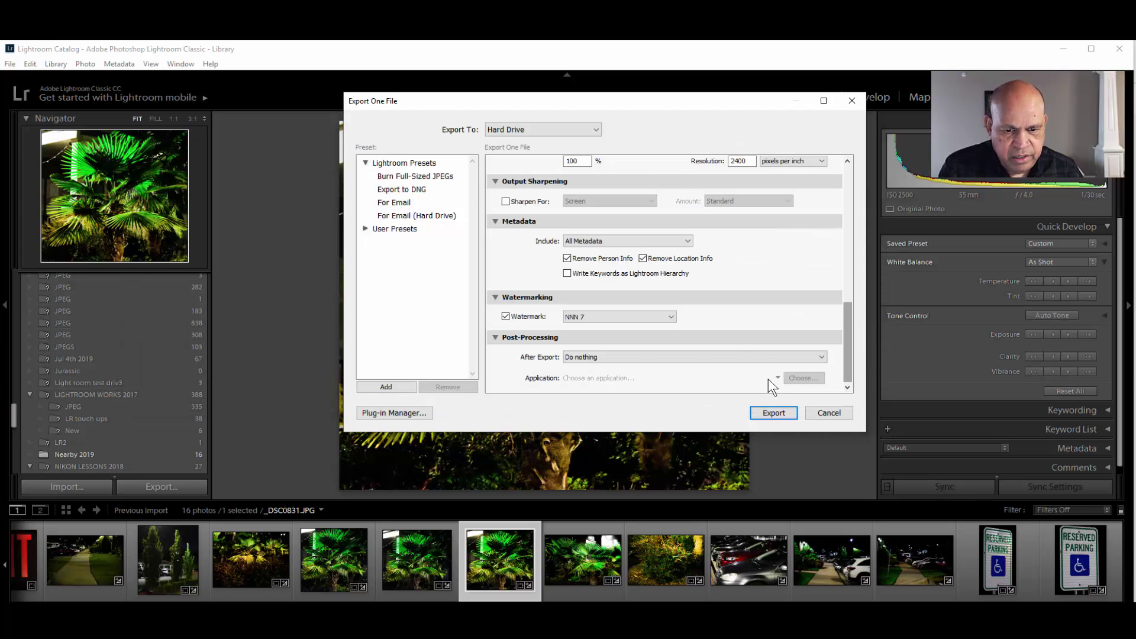
pyautogui.click(601, 319)
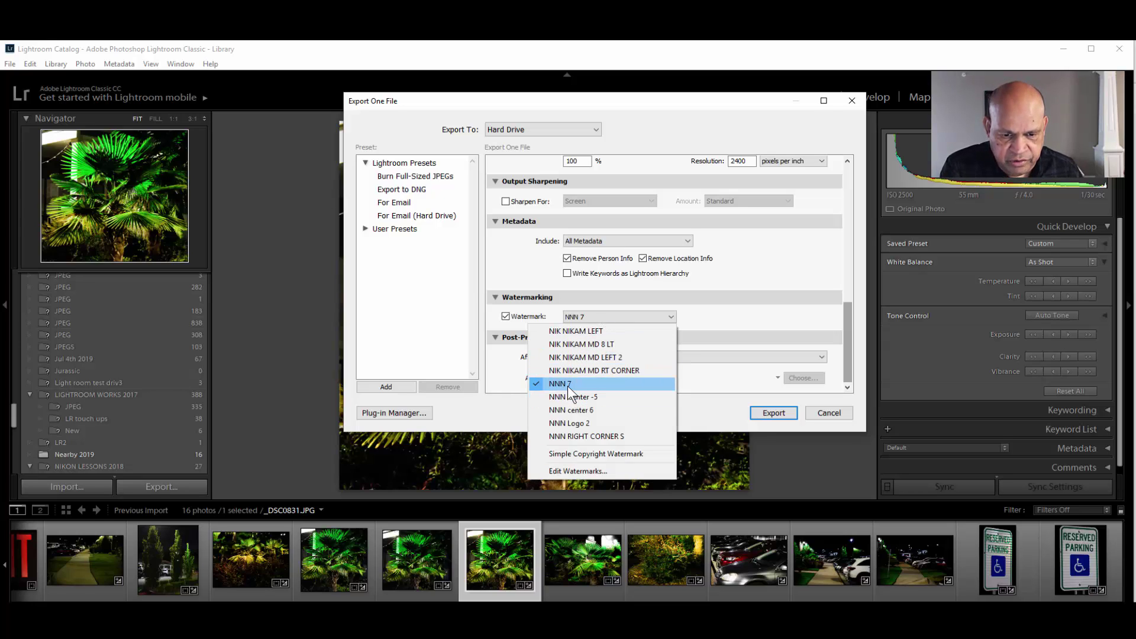
pyautogui.click(771, 261)
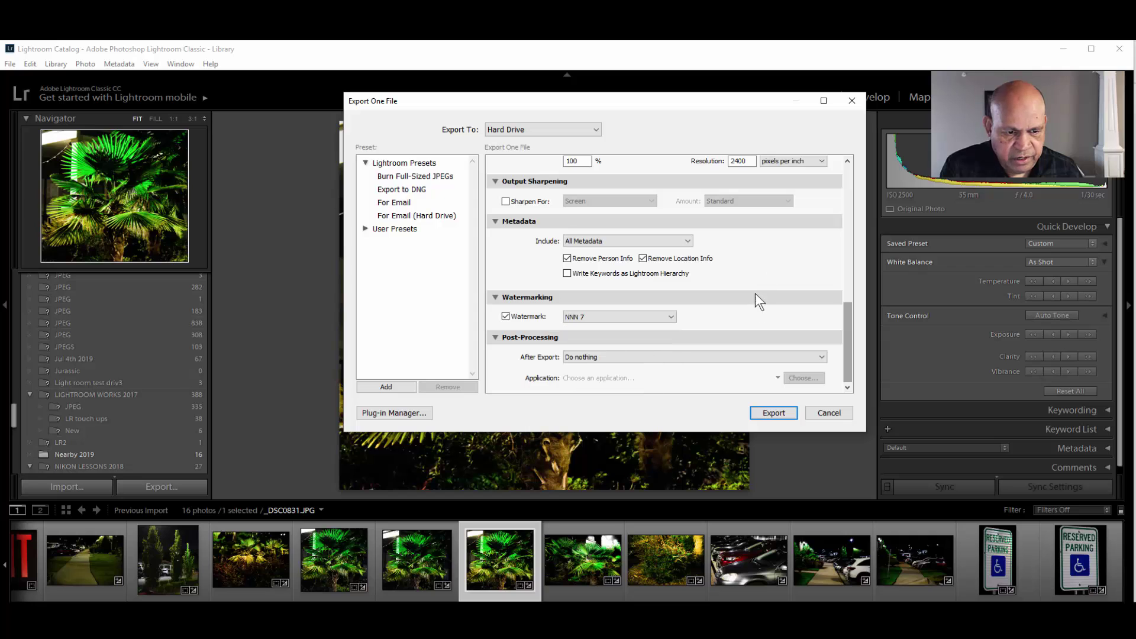
pyautogui.click(772, 413)
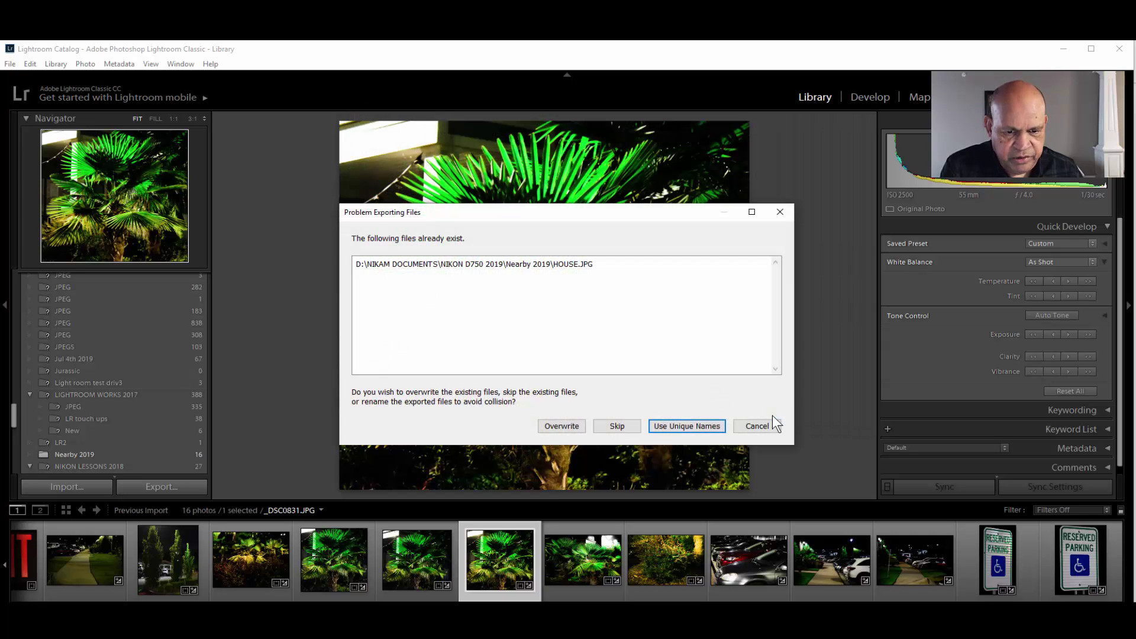
pyautogui.click(685, 427)
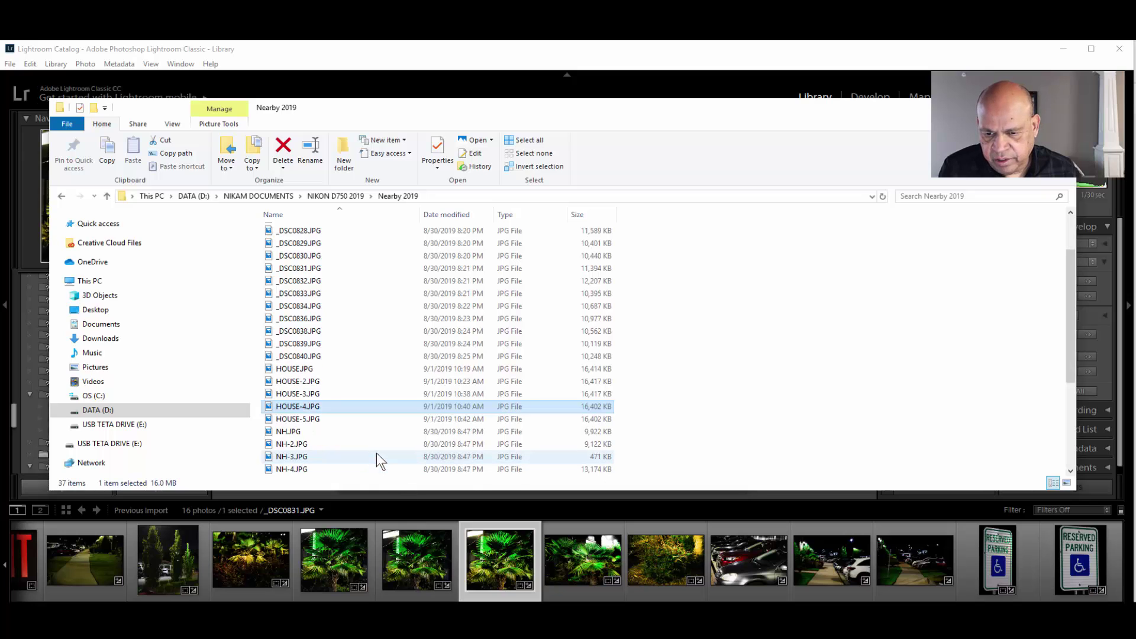
# - Open HOUSE-5.JPG to confirm the bottom-centre NNN logo, close it, and return to Lightroom
pyautogui.doubleClick(314, 419)
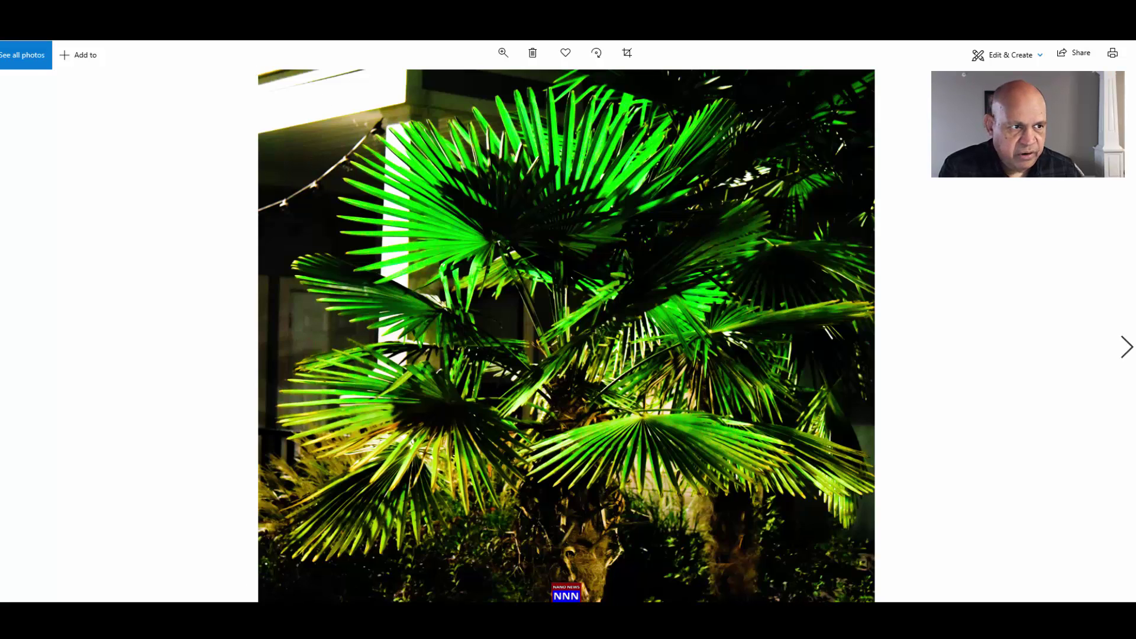
pyautogui.click(1124, 52)
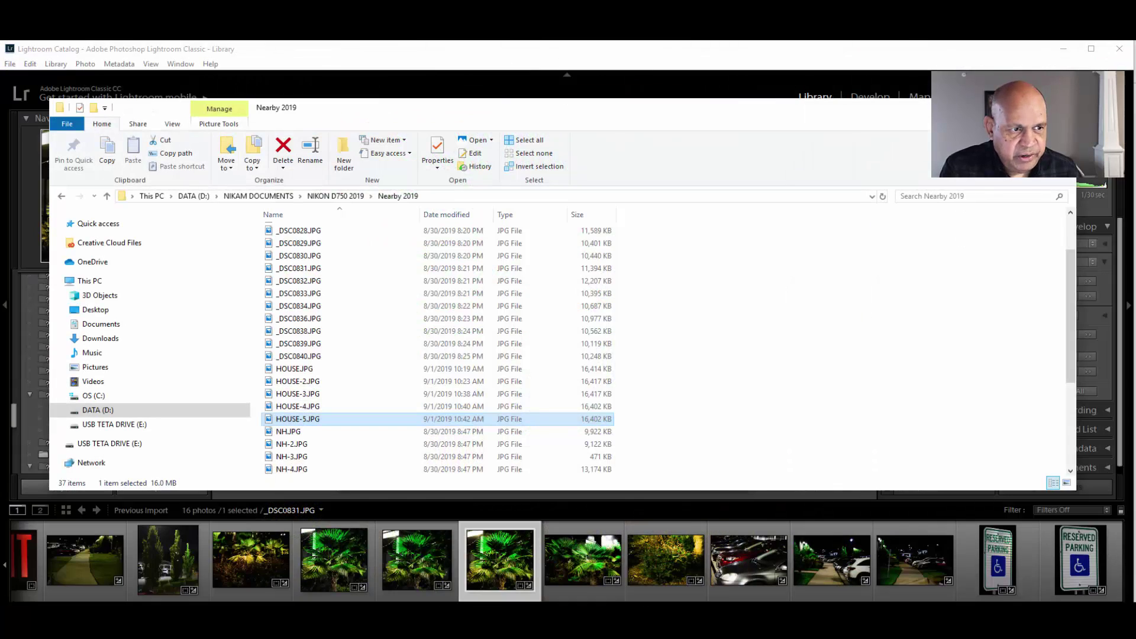
pyautogui.hotkey('alt', 'Tab')
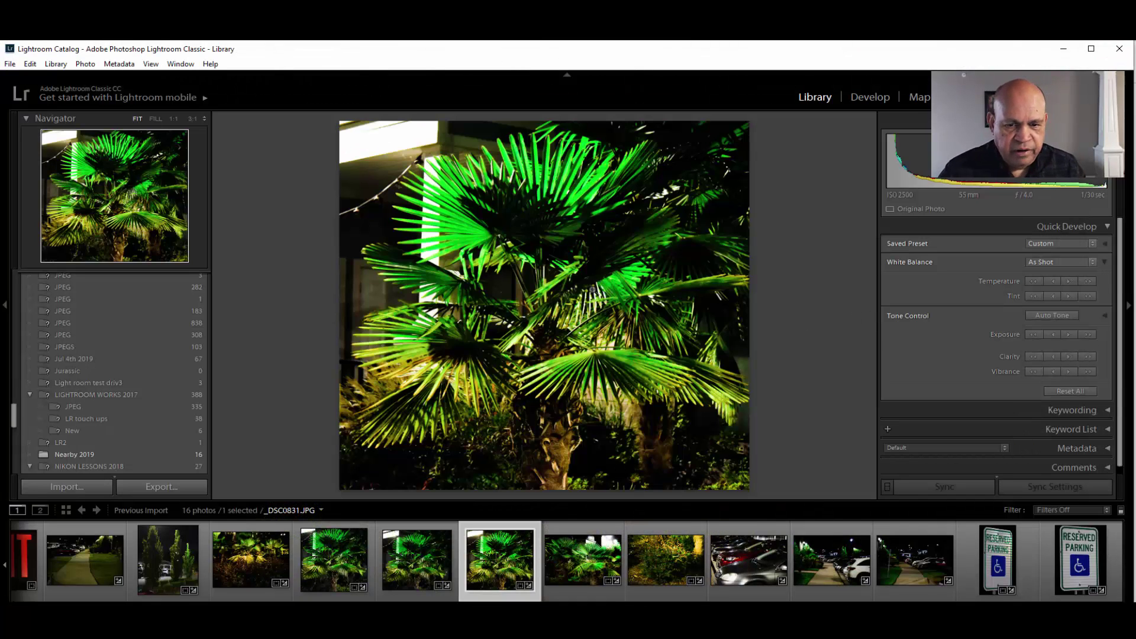
# - In Develop, widen the crop of _DSC0831.JPG on the right, left and top, then return to Library
pyautogui.click(868, 102)
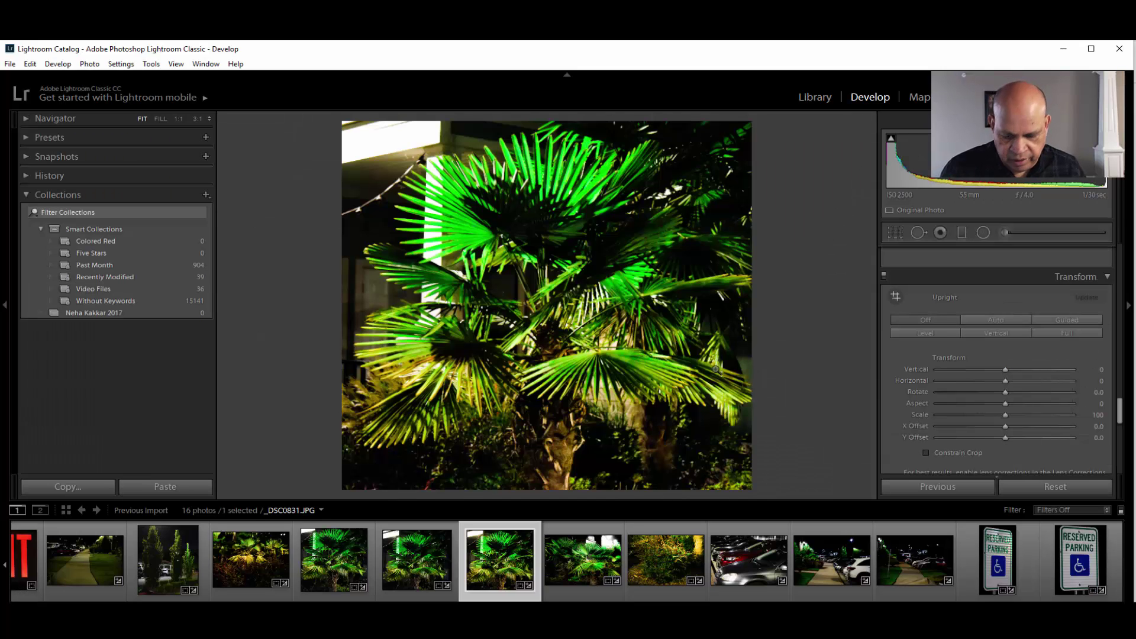
pyautogui.press('r')
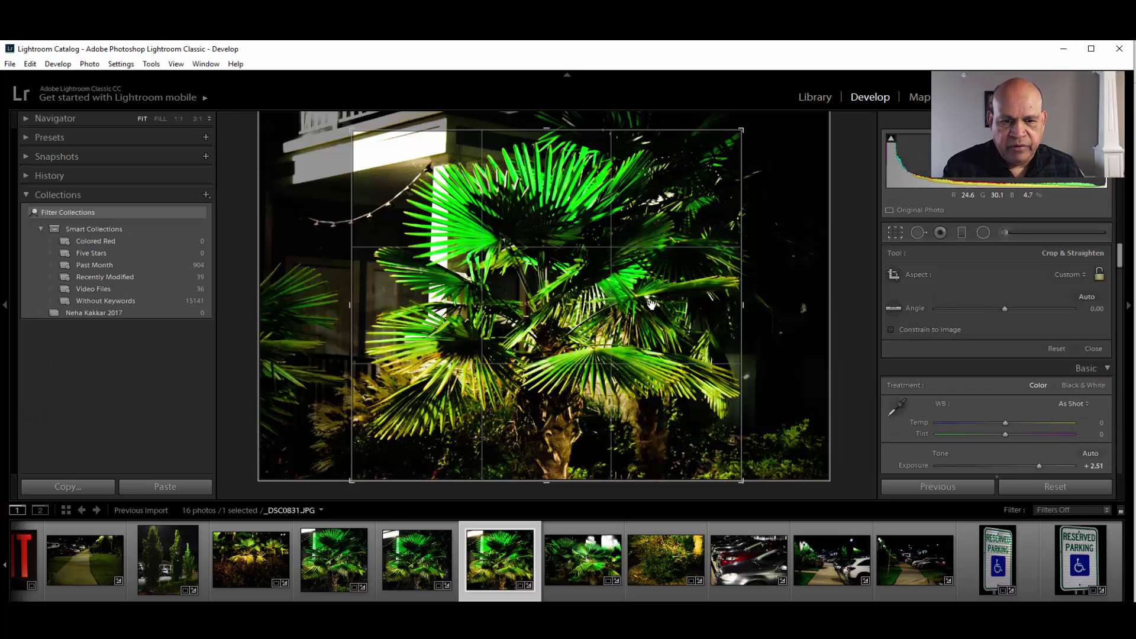
pyautogui.moveTo(750, 307); pyautogui.dragTo(834, 307)
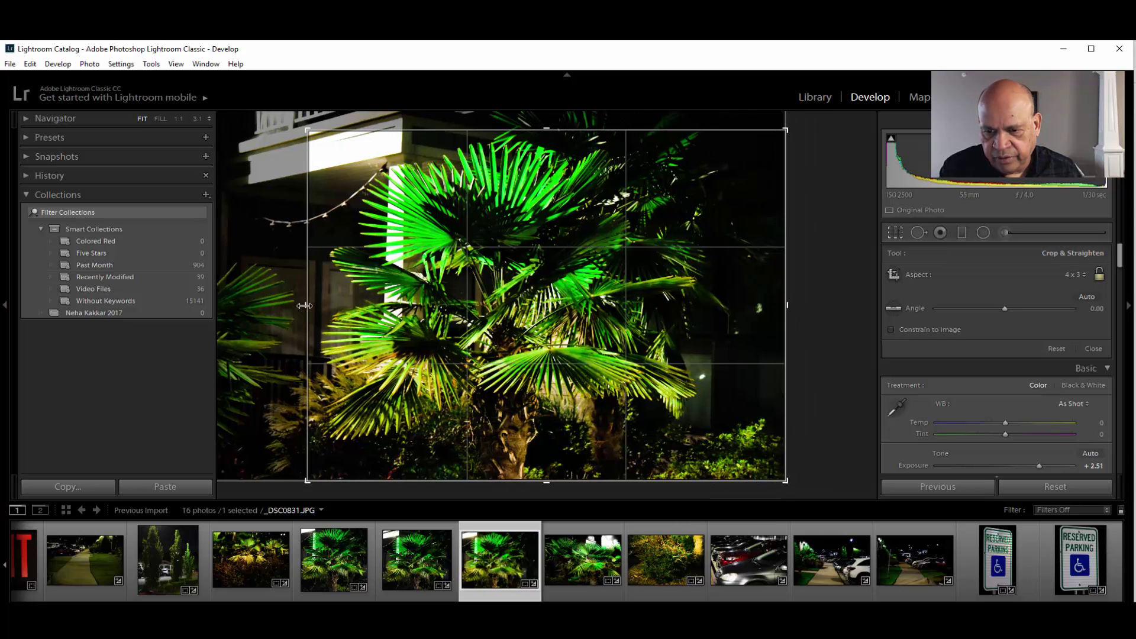
pyautogui.moveTo(305, 302); pyautogui.dragTo(261, 320)
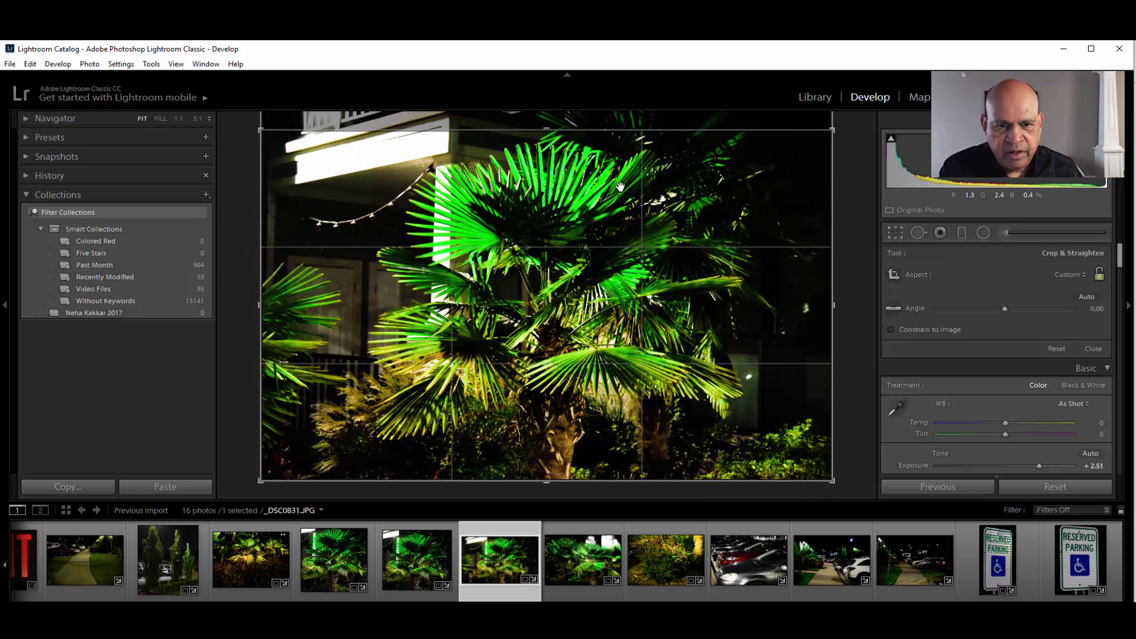
pyautogui.moveTo(546, 128); pyautogui.dragTo(550, 115)
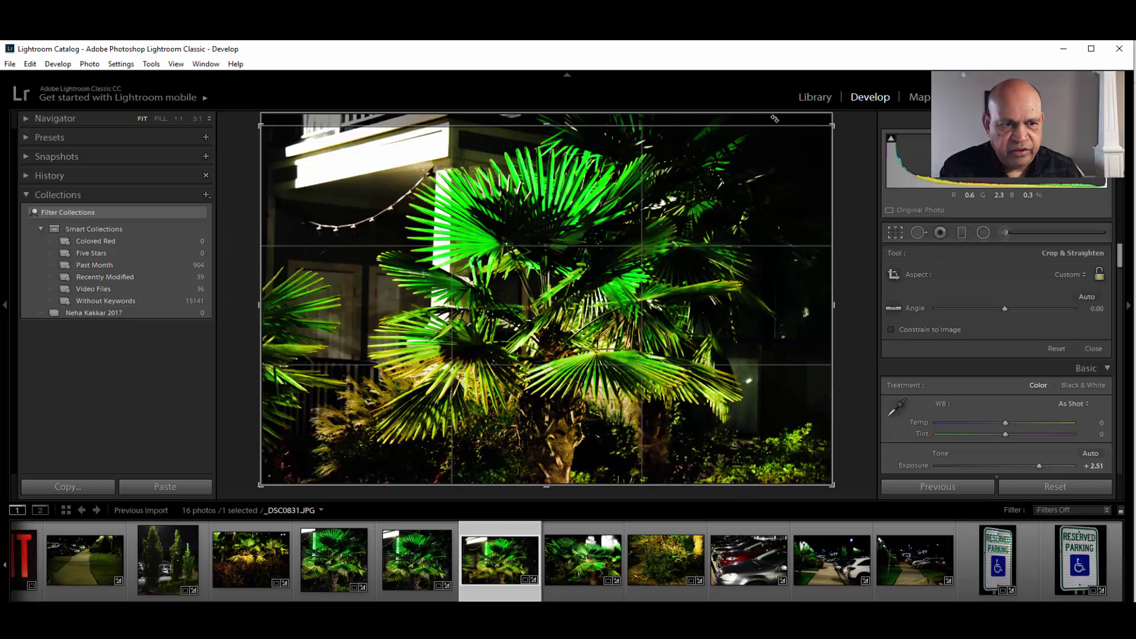
pyautogui.click(813, 96)
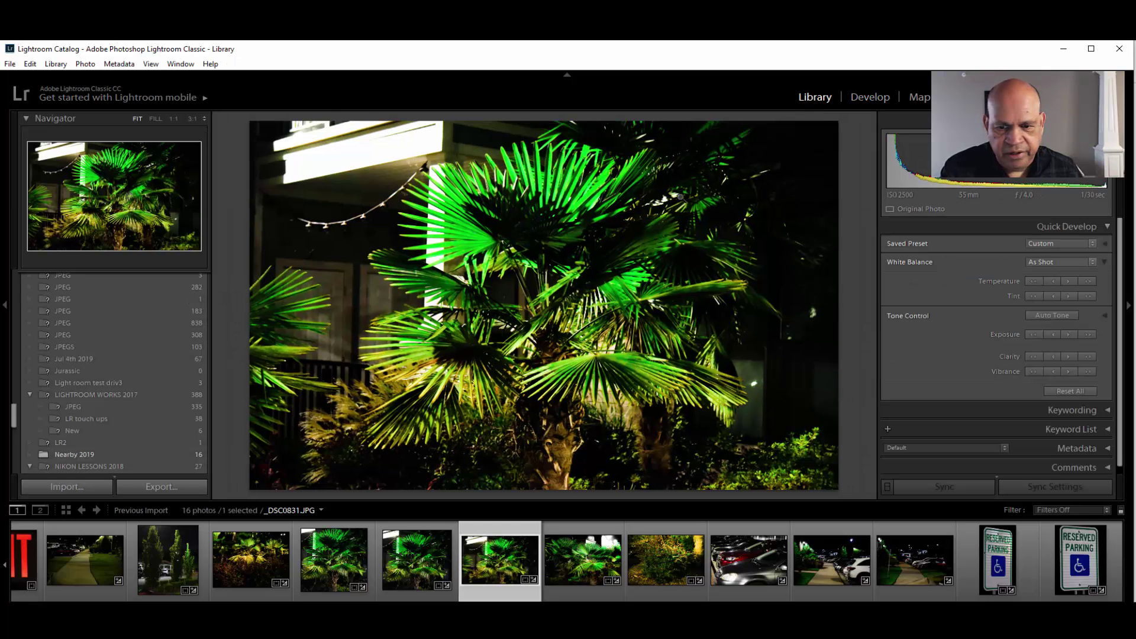
# - Export the recropped photo with the NNN 7 watermark under a unique name, producing HOUSE-6.JPG
pyautogui.click(171, 488)
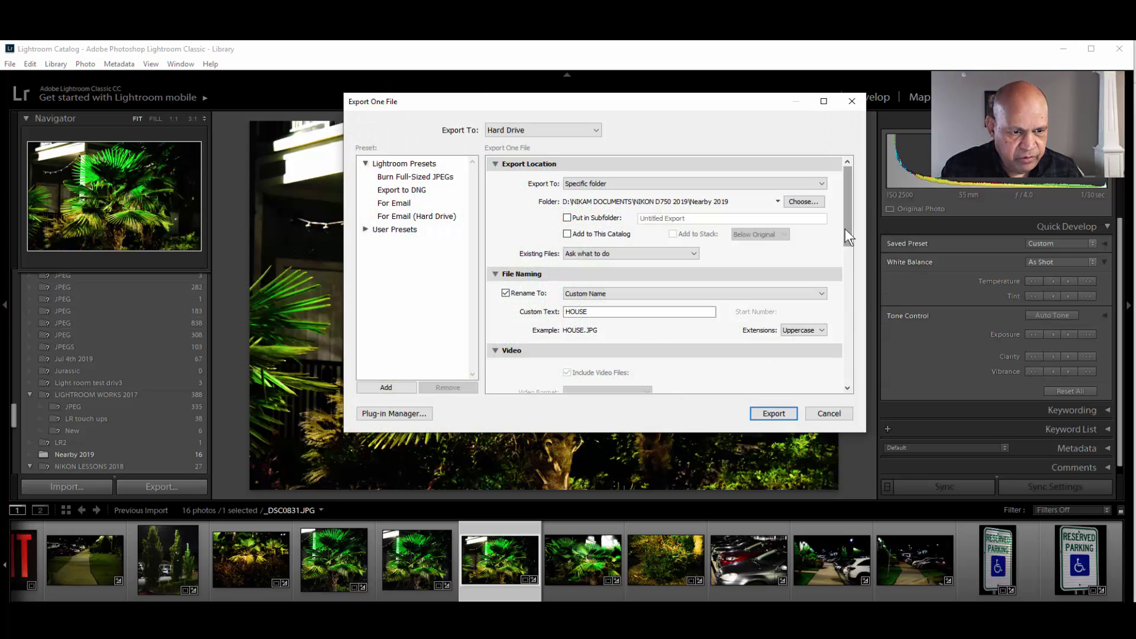
pyautogui.moveTo(845, 229); pyautogui.dragTo(868, 389)
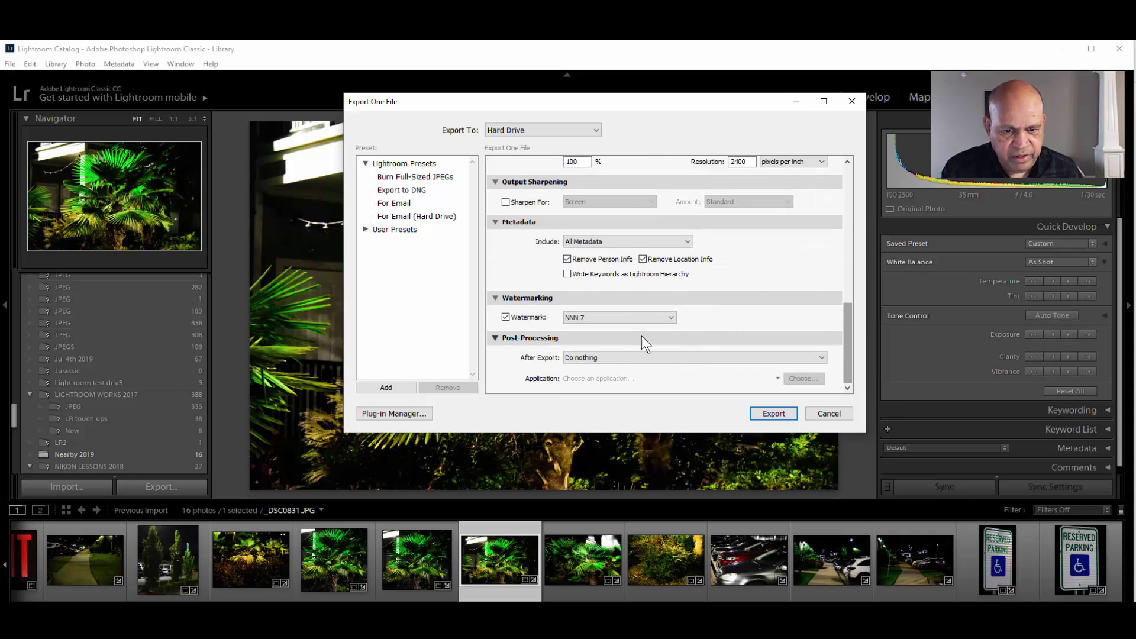
pyautogui.click(767, 415)
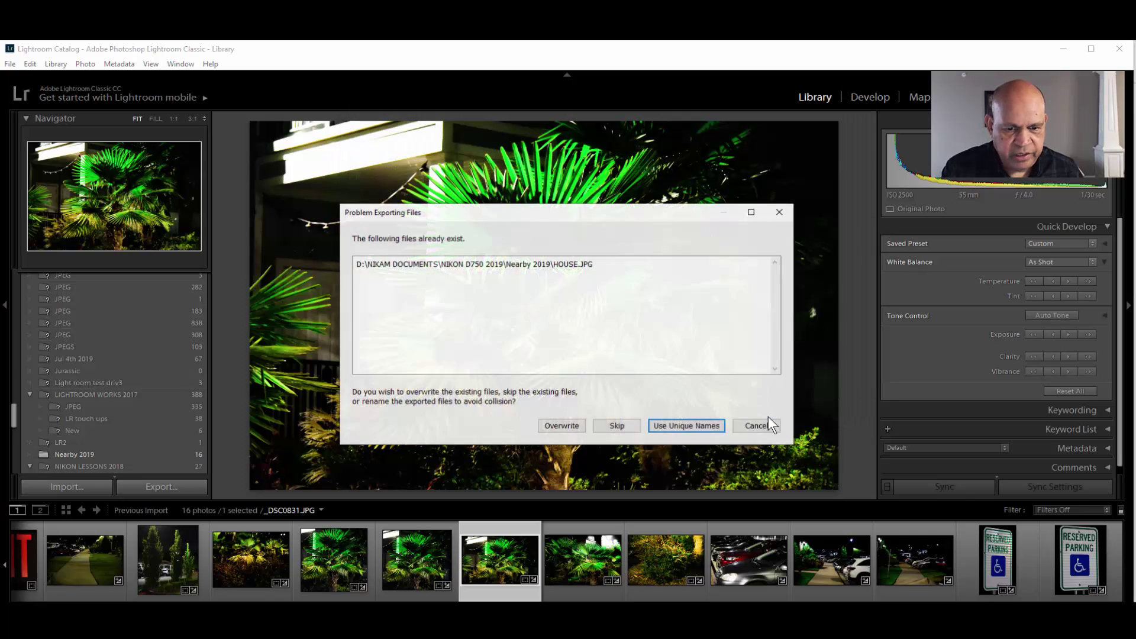
pyautogui.click(686, 426)
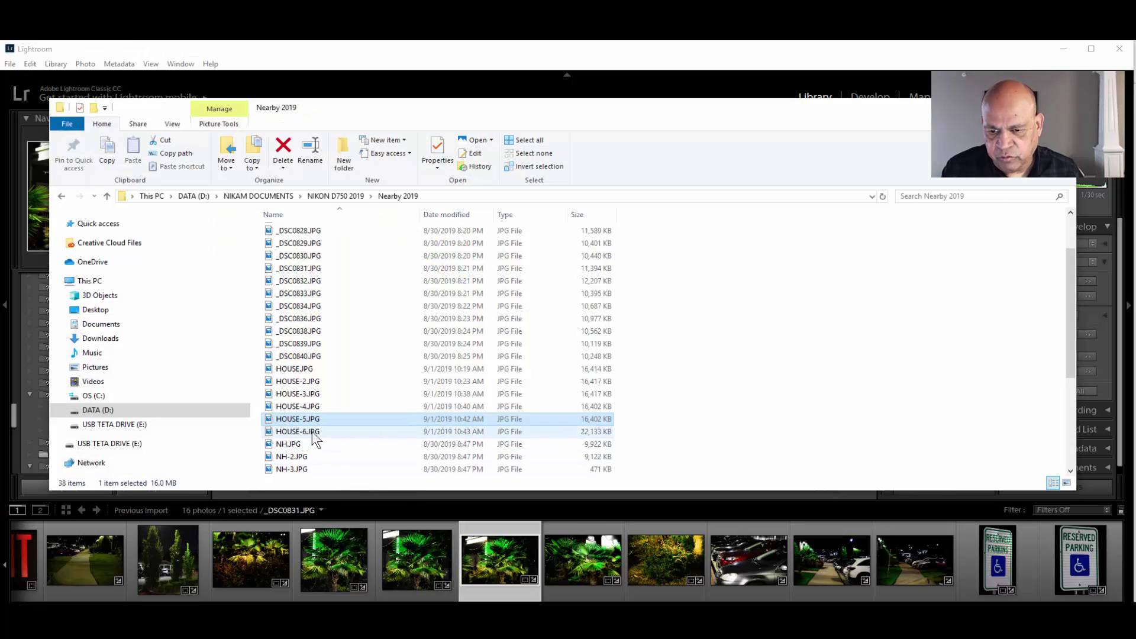
# - Open HOUSE-6.JPG in Photos to check the NNN logo at bottom centre
pyautogui.doubleClick(311, 432)
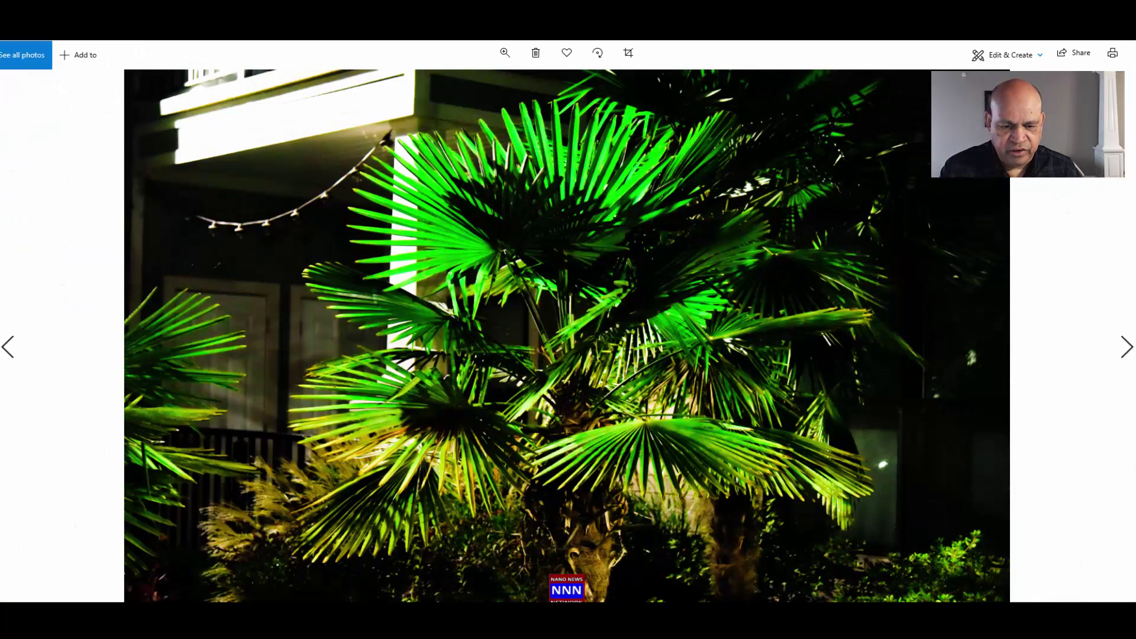